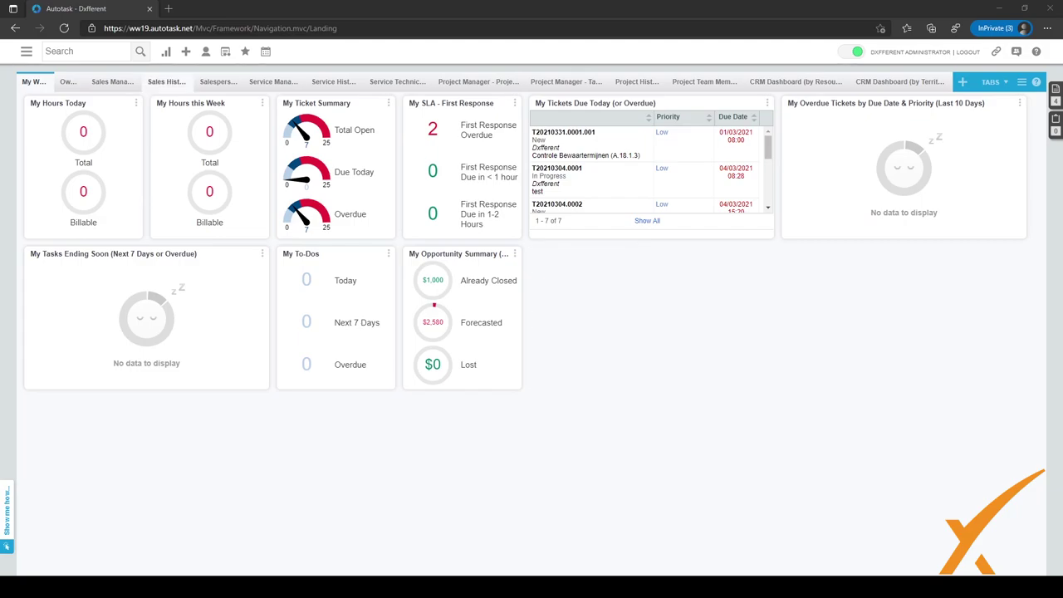
Step: Open the logo management page in the Client Portal & Taskfire section of the admin extensions and integrations
left_click(25, 51)
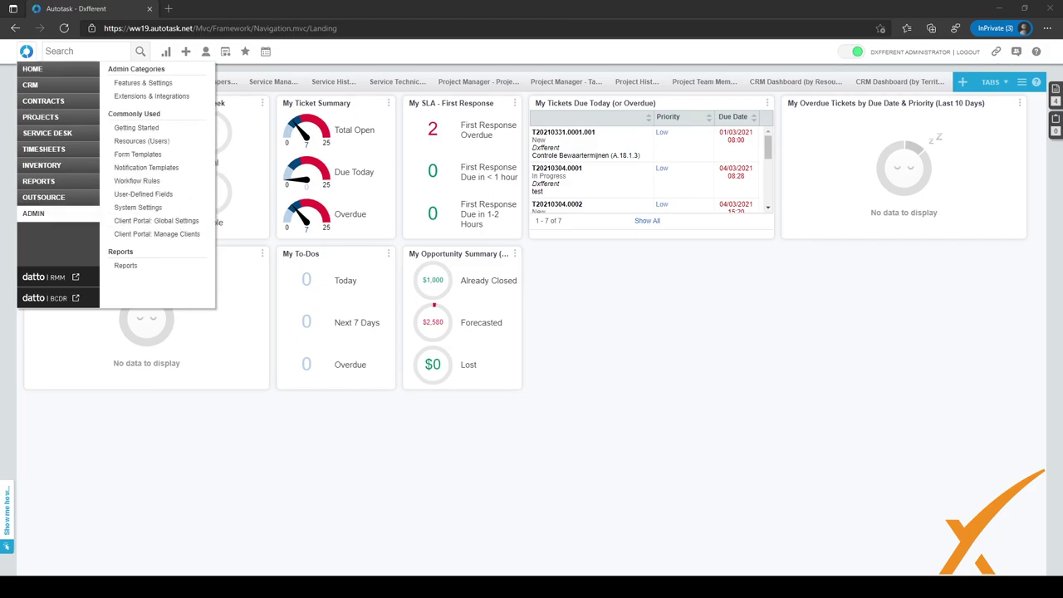
left_click(50, 217)
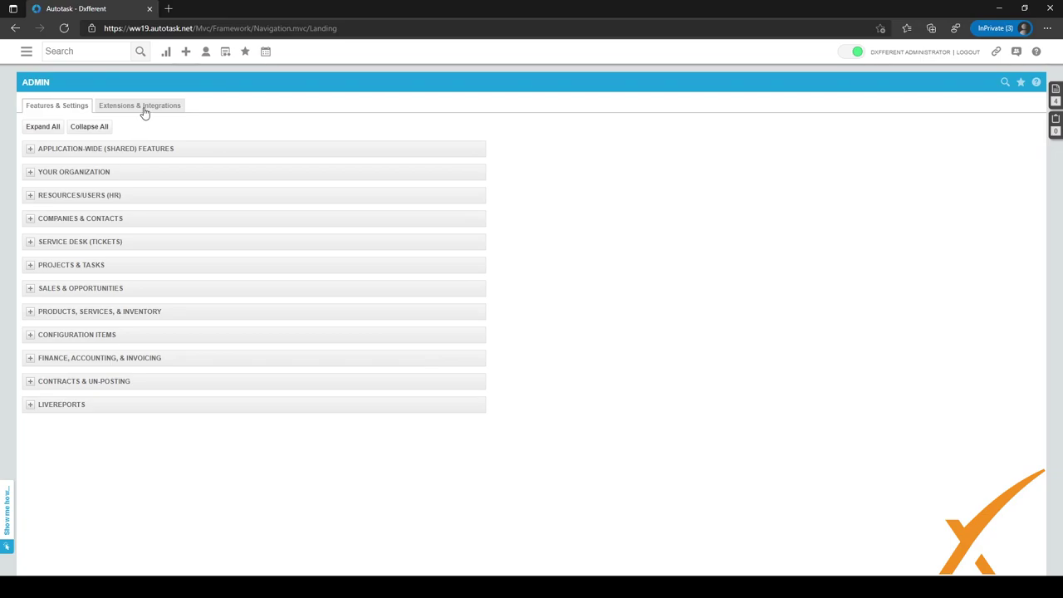
left_click(143, 108)
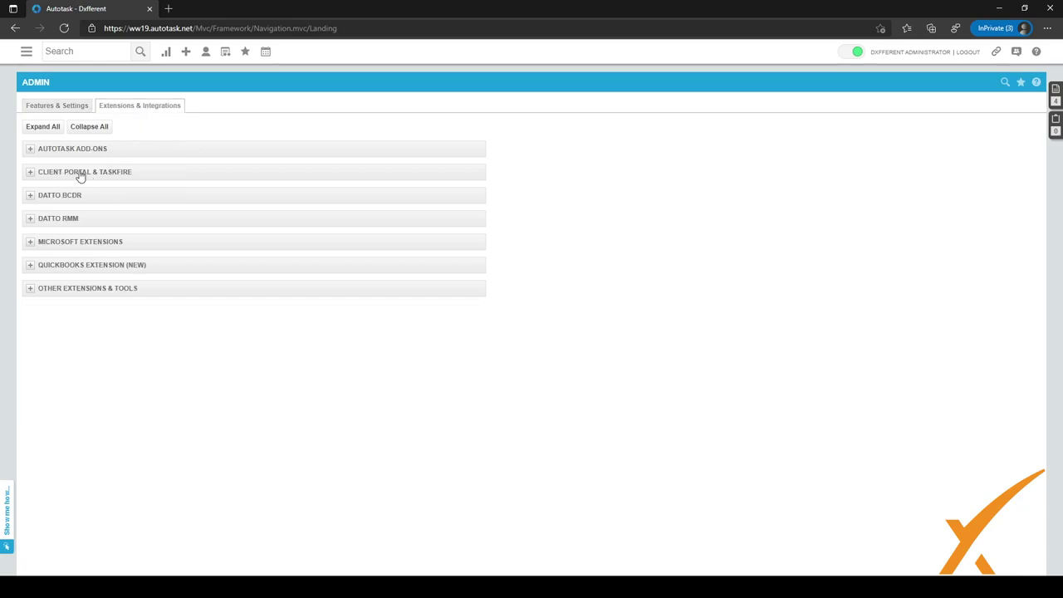
left_click(30, 173)
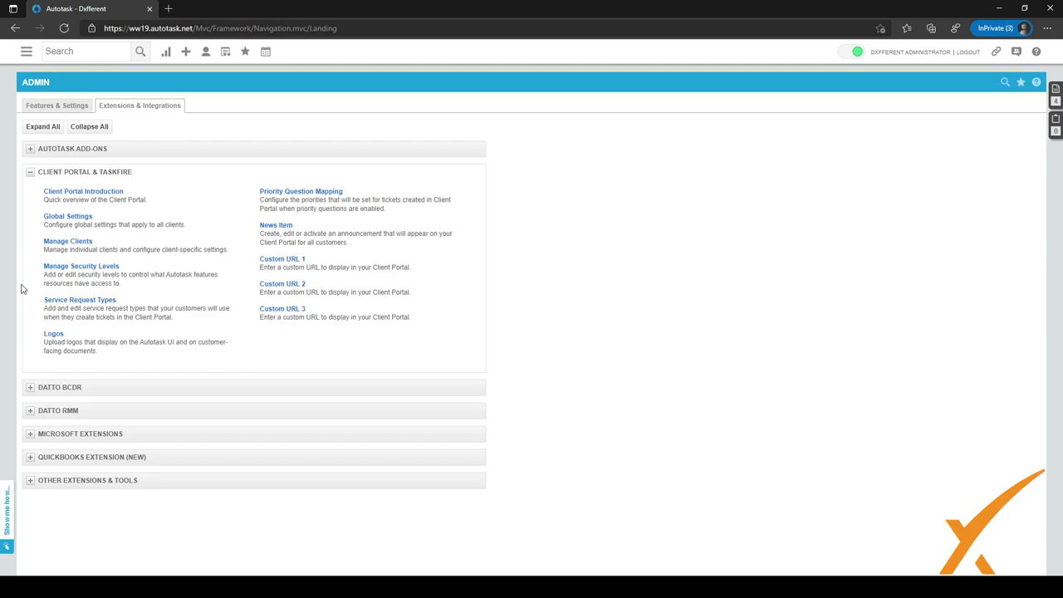
left_click(52, 335)
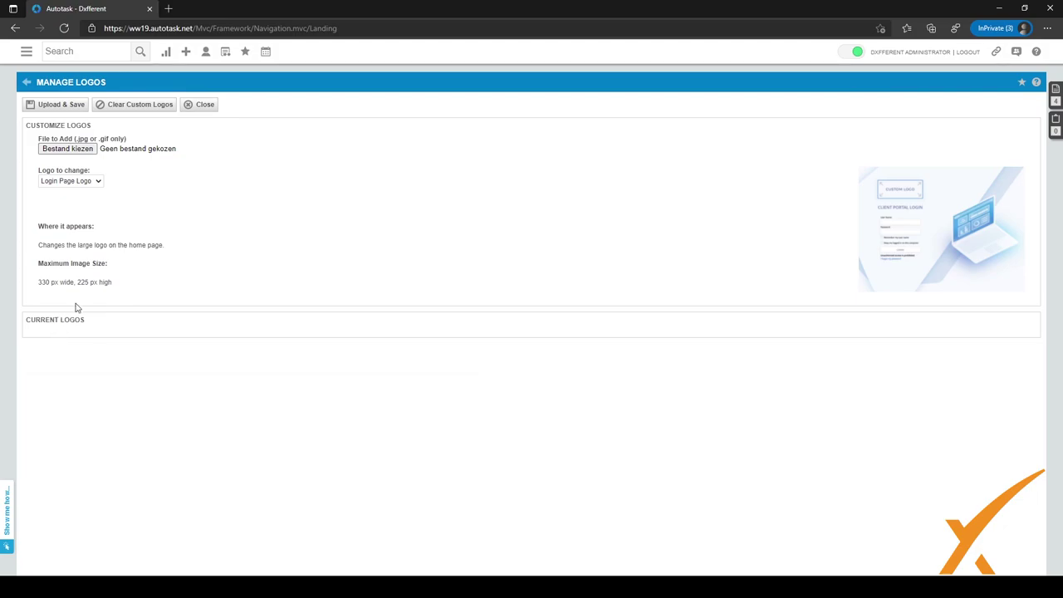
Step: Choose the Inside Application logo as the logo to change and check its maximum image size, then return to the admin overview
left_click(85, 198)
left_click(94, 182)
left_click(83, 205)
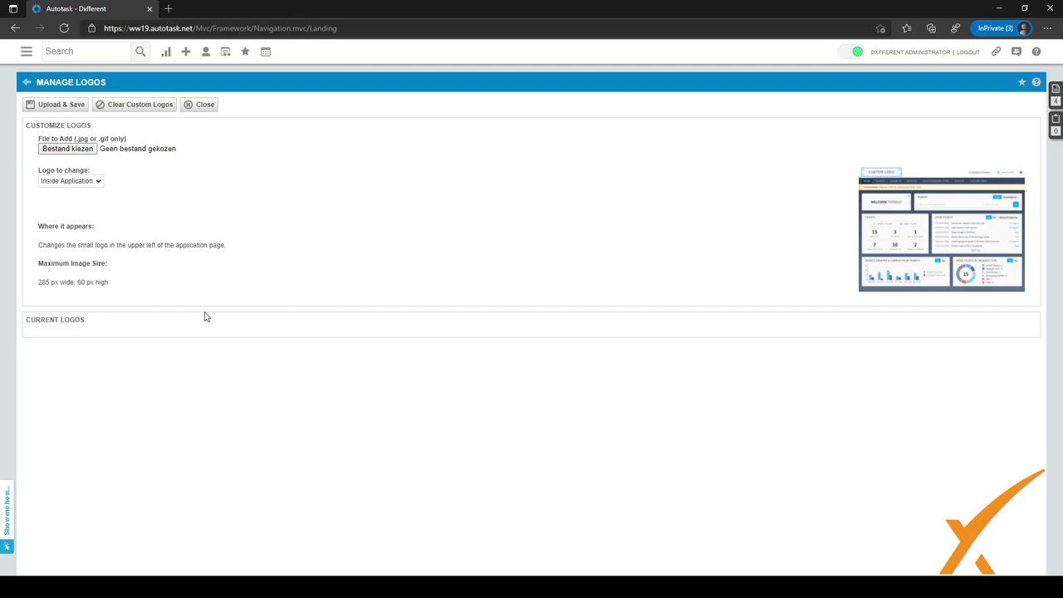
left_click_drag(120, 287, 28, 288)
left_click(115, 286)
left_click(43, 283)
left_click_drag(113, 284, 43, 283)
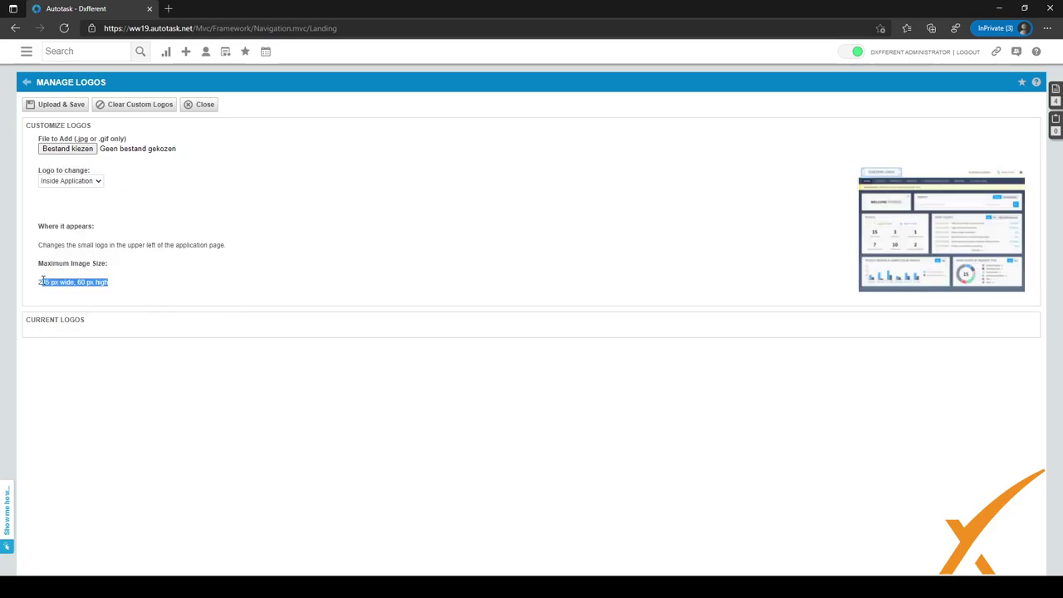
left_click(130, 276)
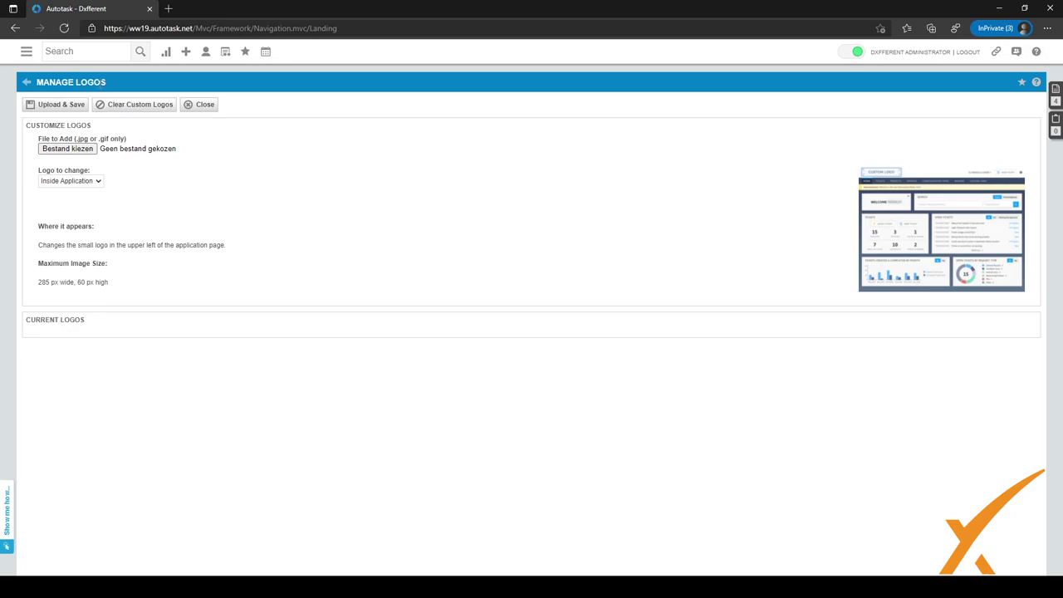
left_click(26, 82)
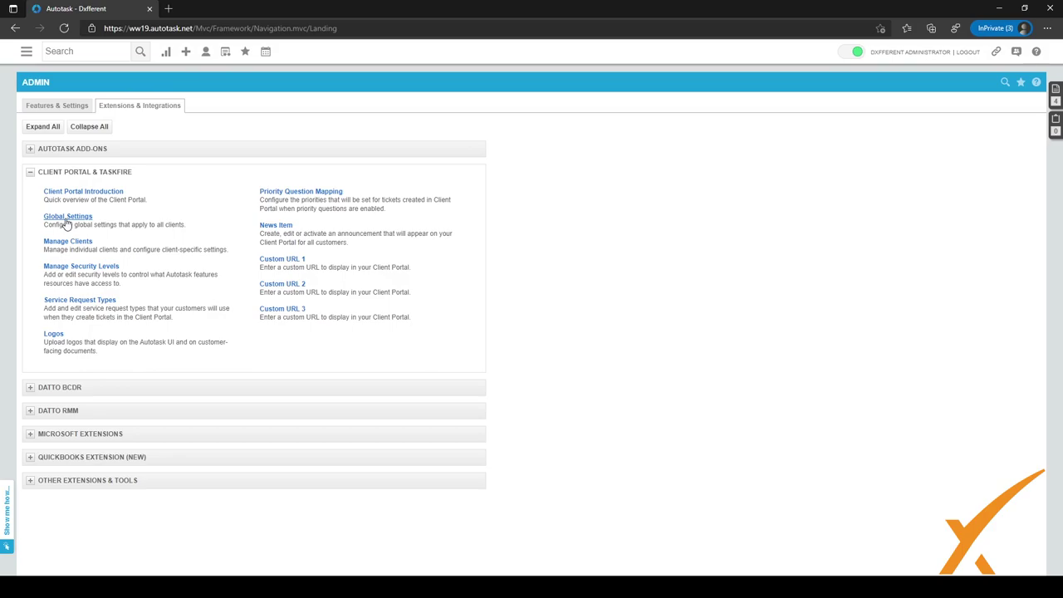
Step: Review the global Client Portal settings, including the generic login URL, login lock limit and configuration item notification template
left_click(67, 218)
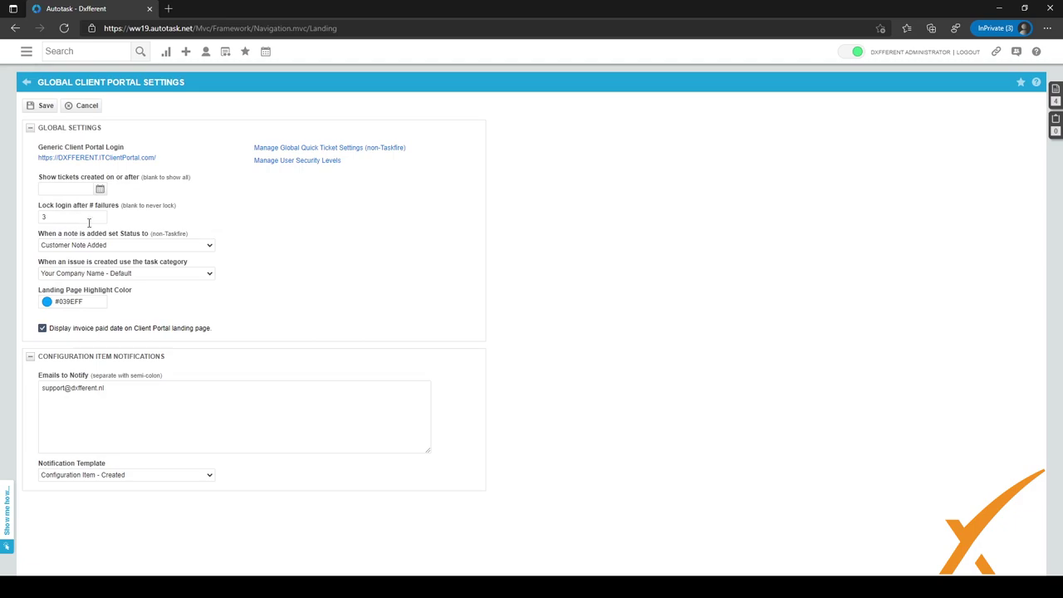
left_click_drag(173, 163, 45, 162)
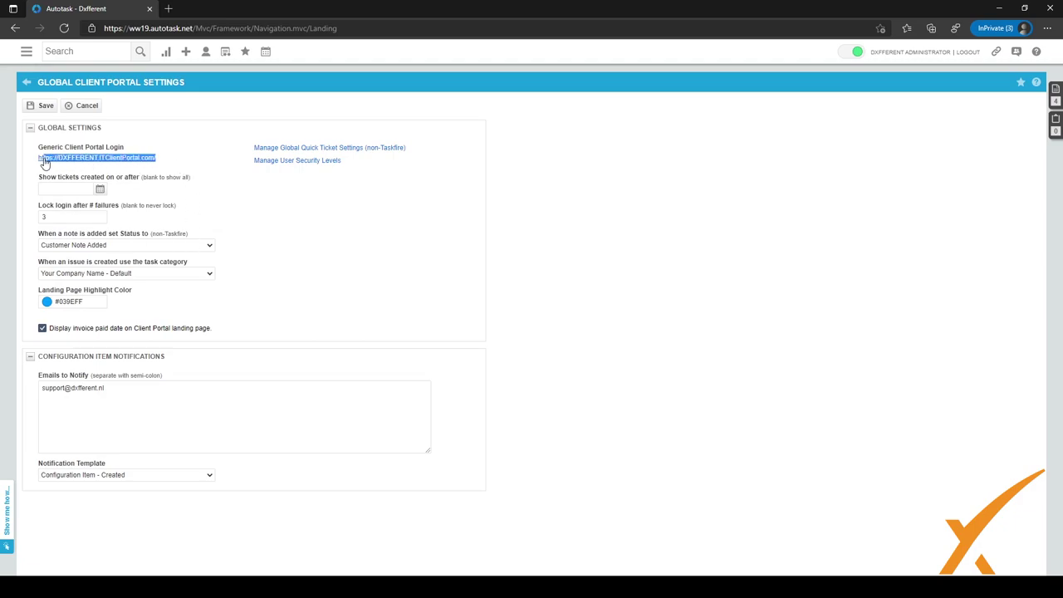
left_click(181, 168)
left_click(62, 217)
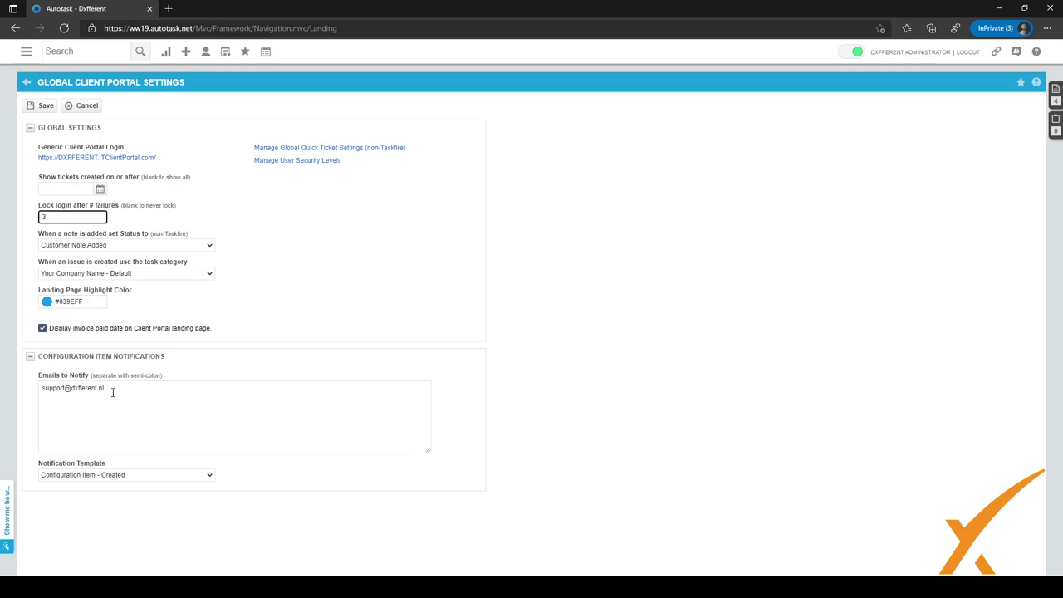
left_click(117, 477)
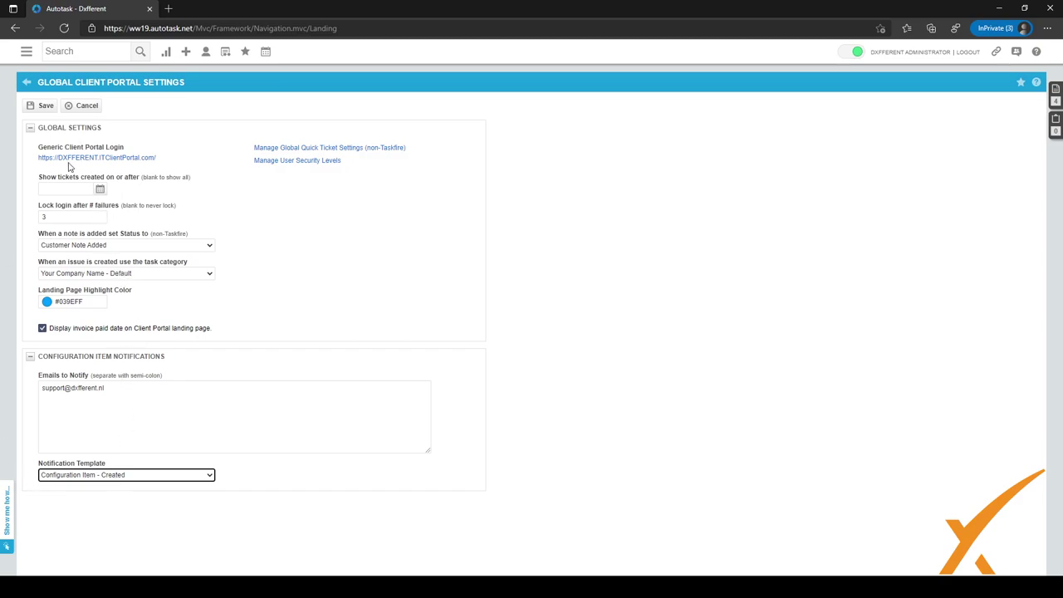
left_click(27, 82)
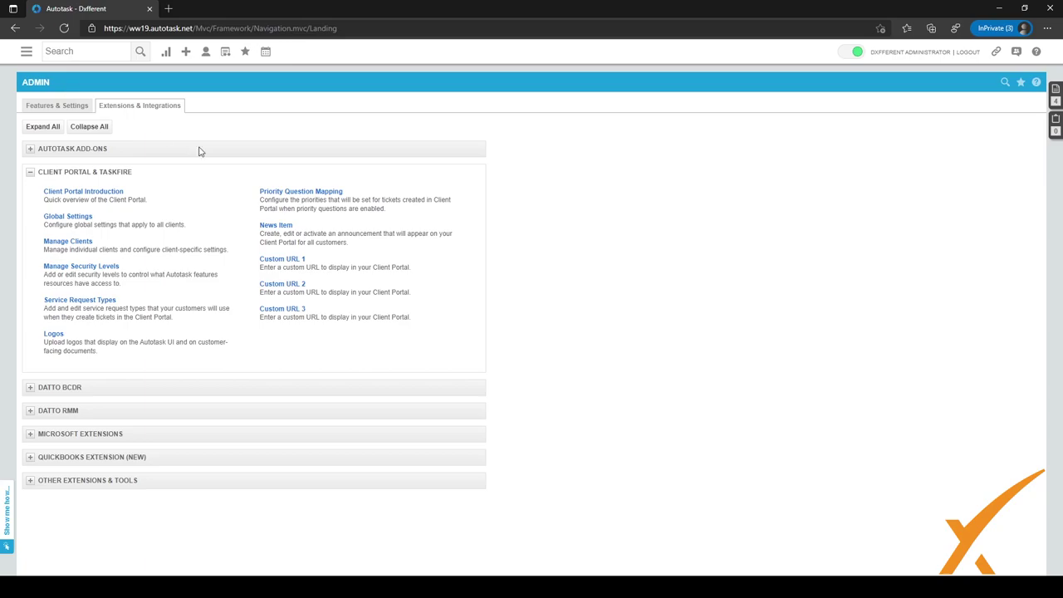
Step: Review the Client Portal news item's HTML content and preview the announcement, leaving it without saving
left_click(266, 227)
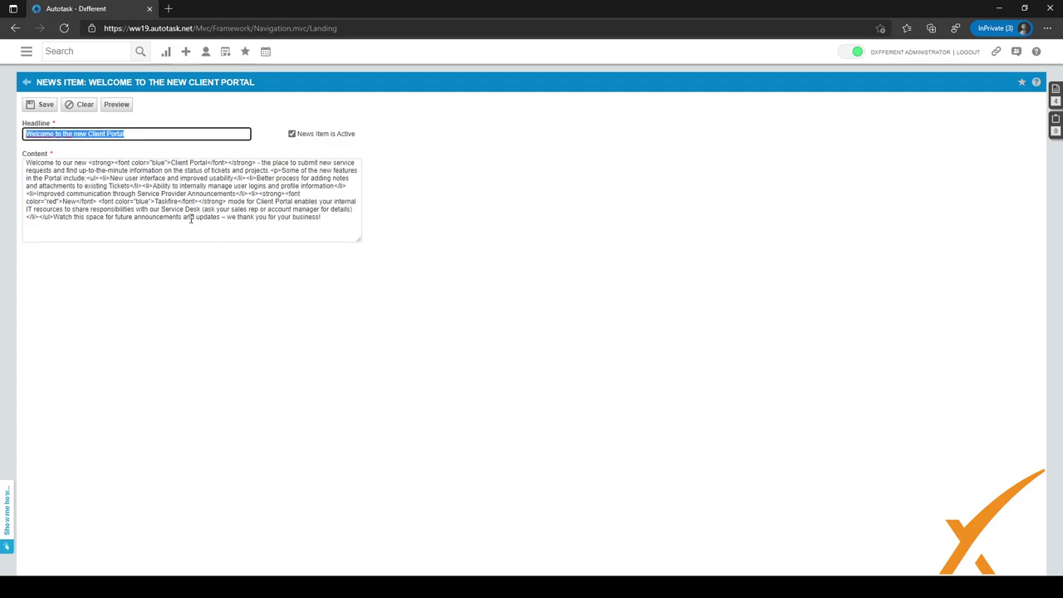
left_click_drag(89, 163, 171, 164)
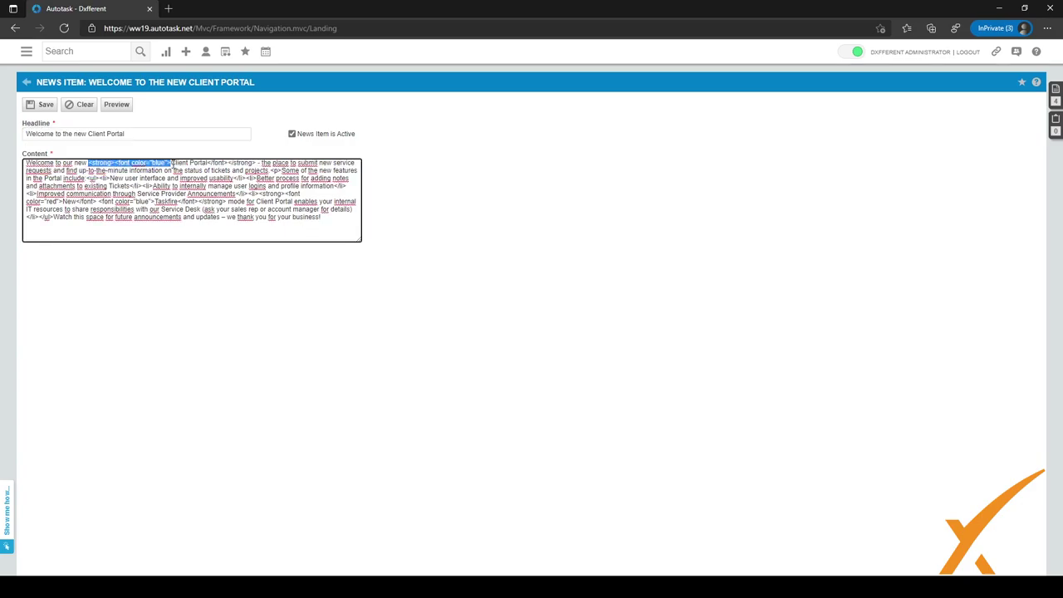
left_click(126, 105)
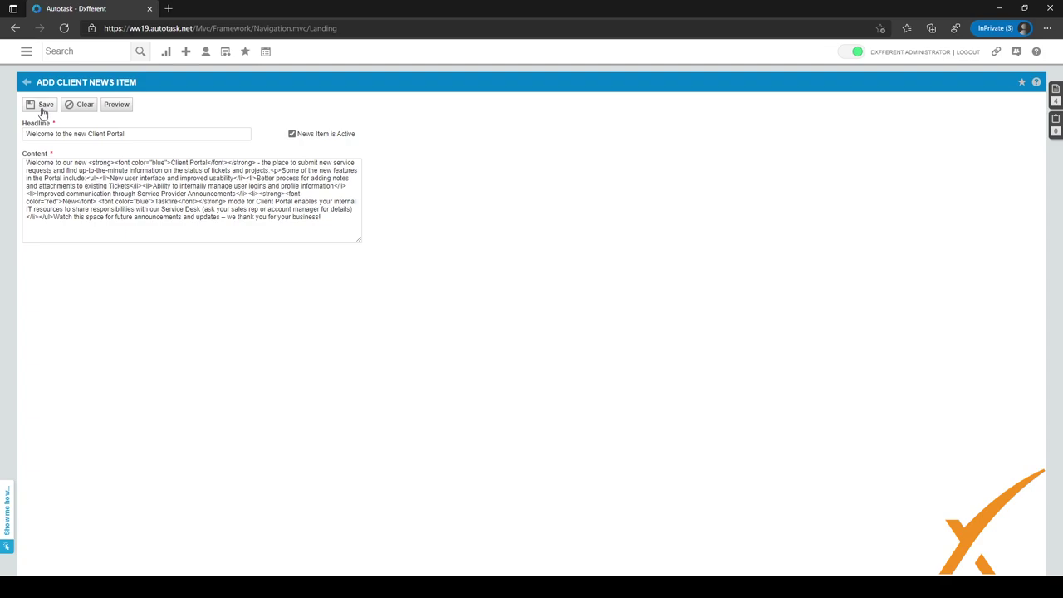
left_click(26, 83)
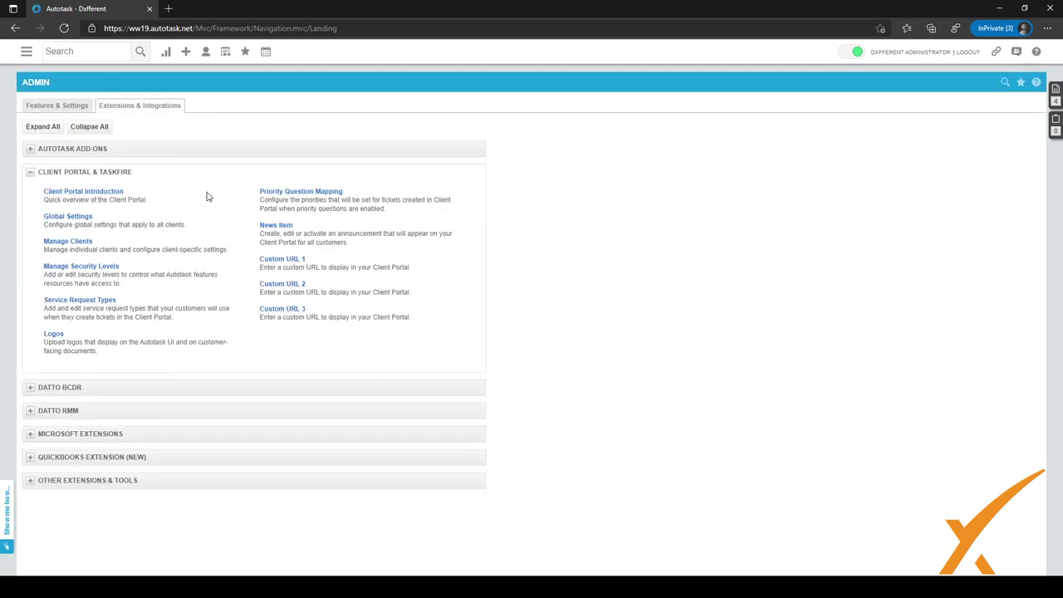
Step: Check the Priority Question Mapping that sets ticket priorities from urgency and impact answers
left_click(283, 196)
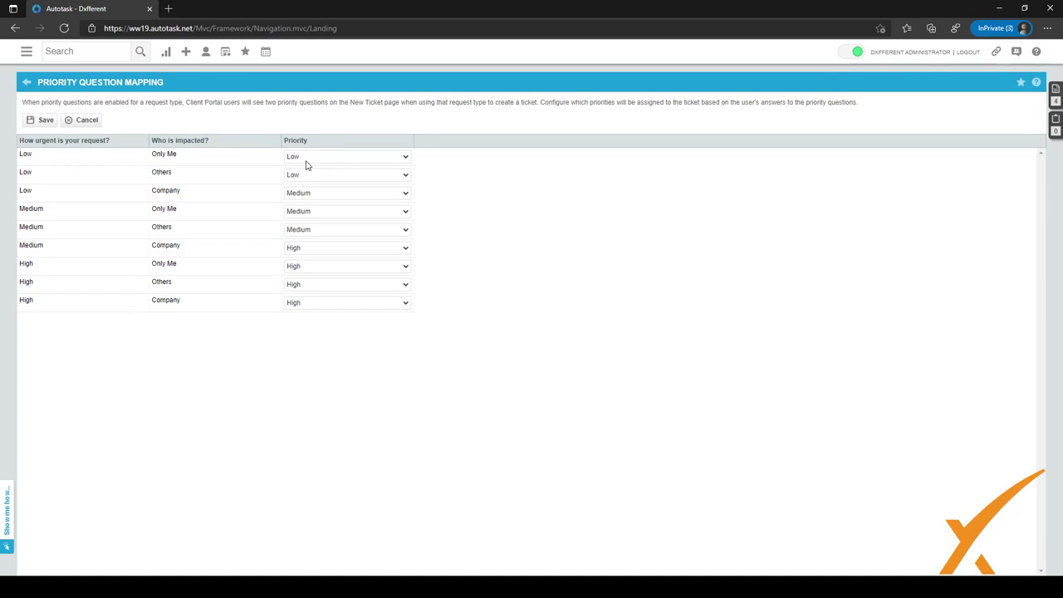
left_click(26, 83)
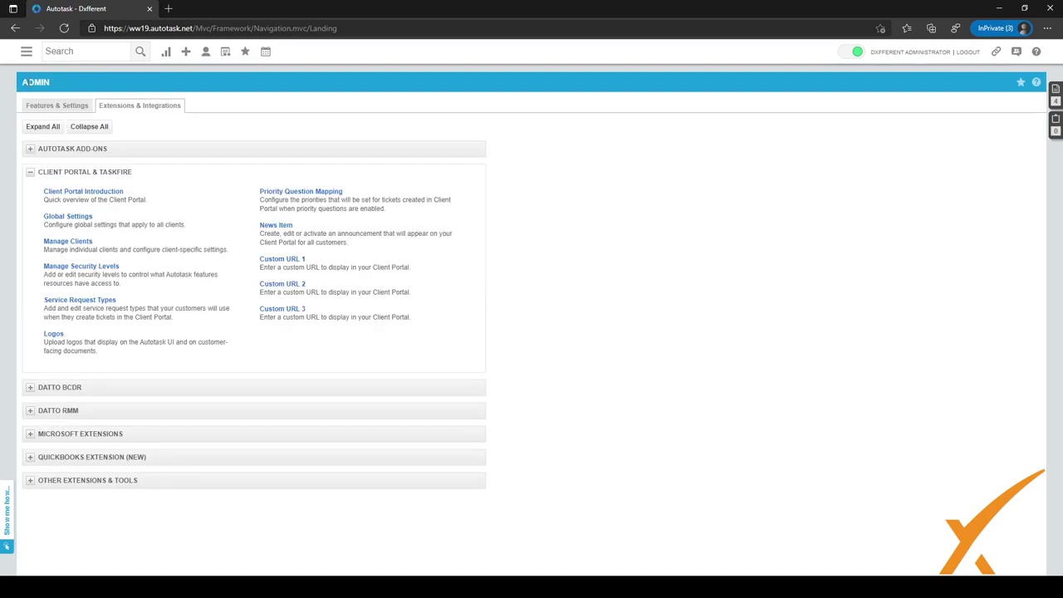
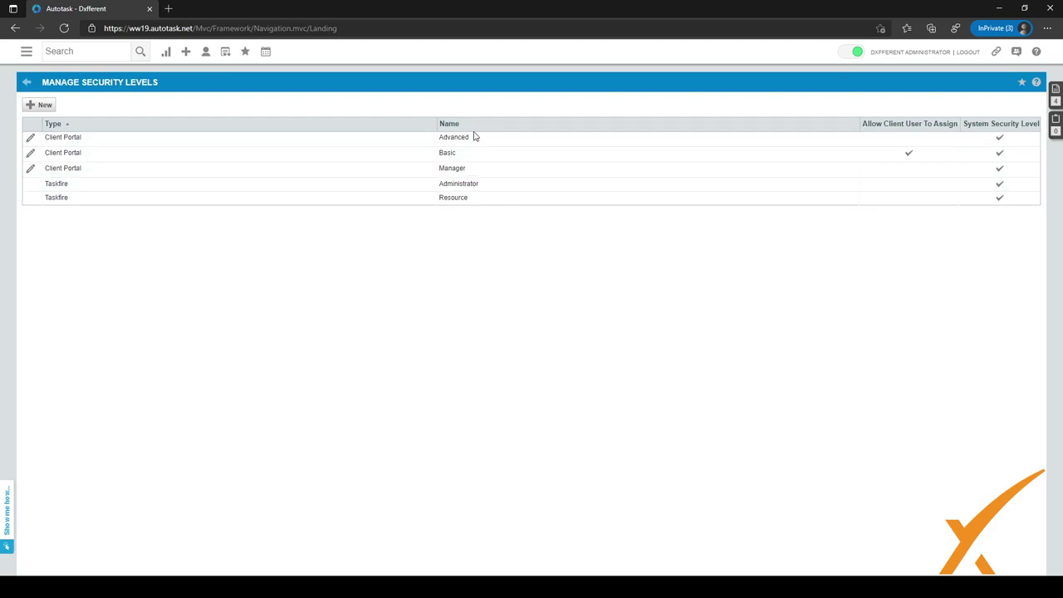
Step: Review the Client Portal security levels and look at the option for adding a new one
mouse_move(462, 141)
left_click(34, 106)
left_click(25, 84)
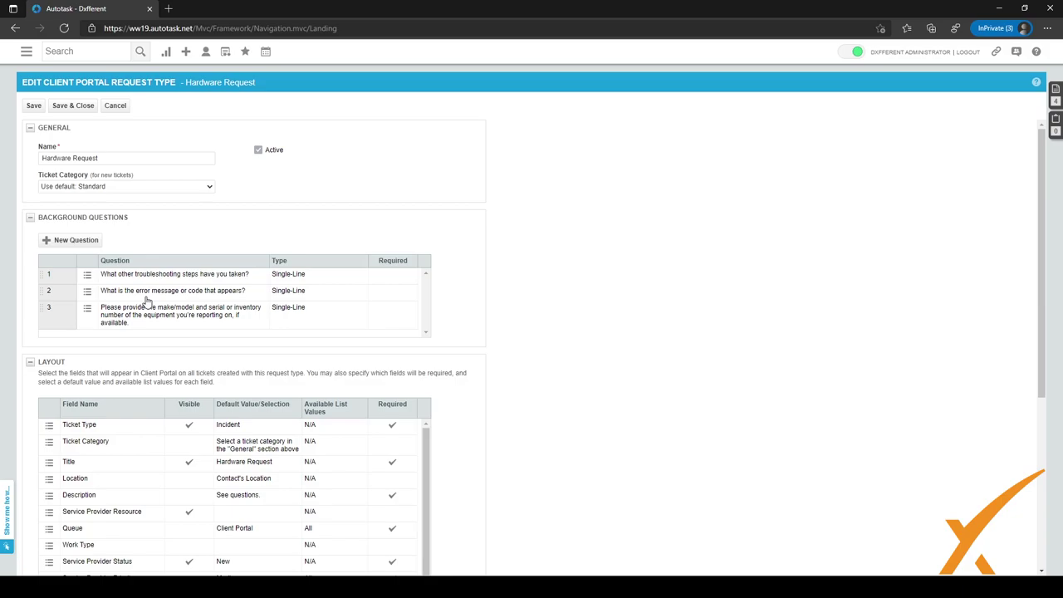
Step: Examine the background questions, layout fields, priority questions and service provider message of the Hardware Request type, leaving without saving
scroll(146, 301, "down", 1)
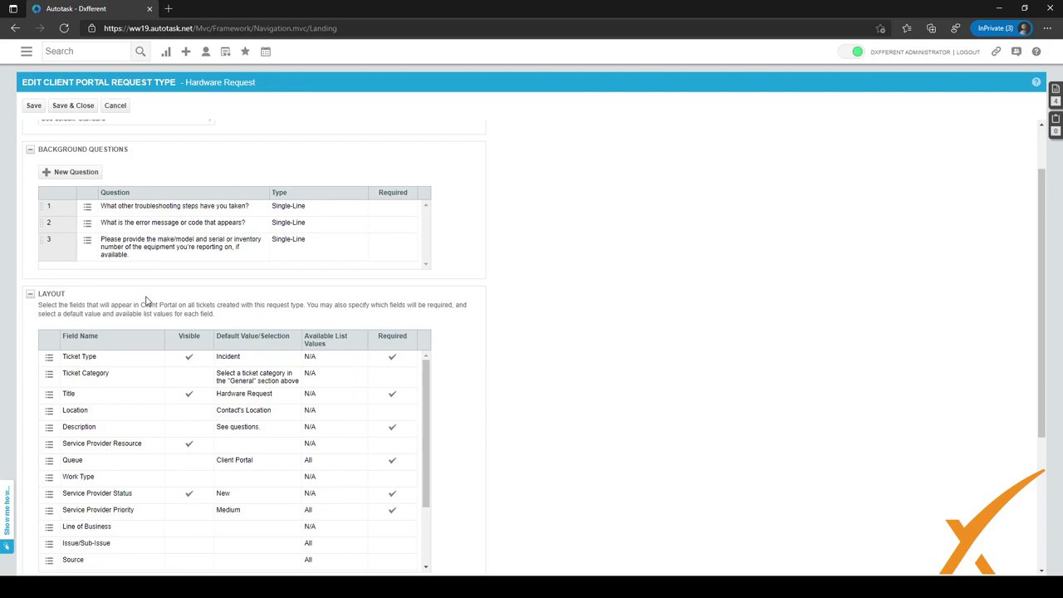
scroll(146, 301, "down", 1)
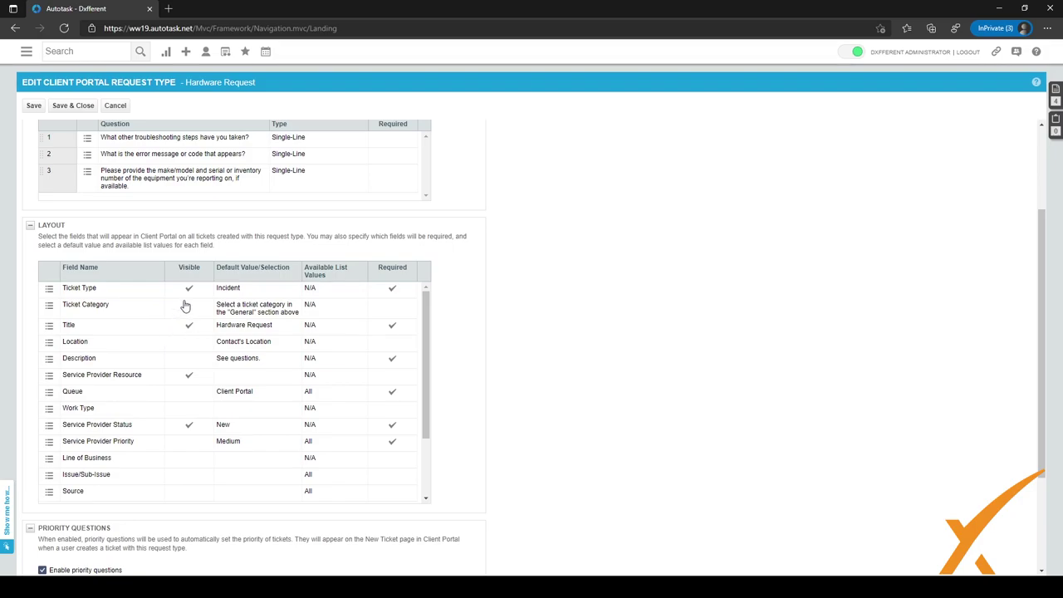
scroll(187, 307, "down", 3)
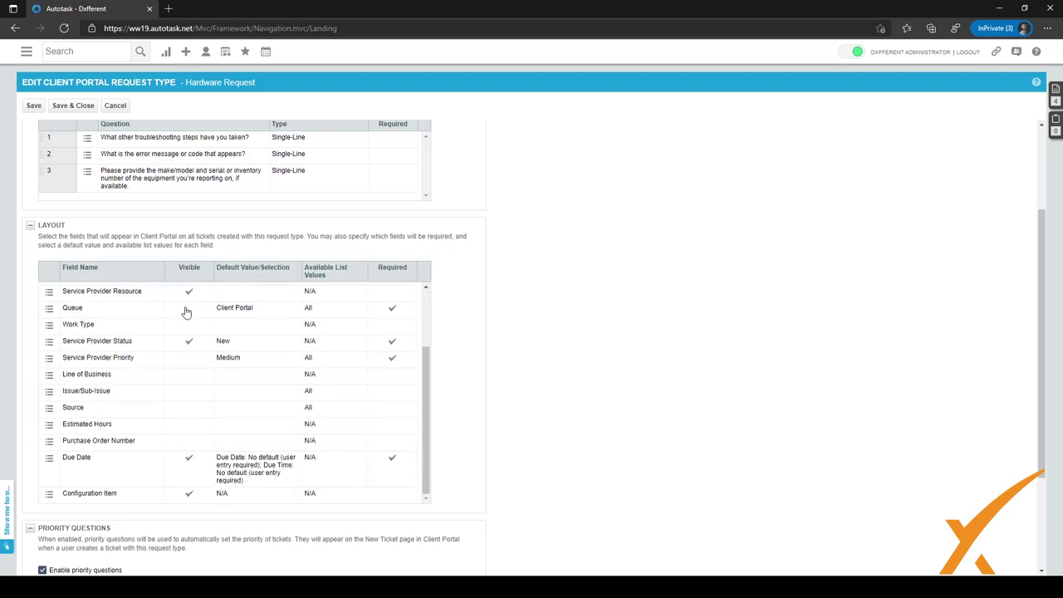
scroll(186, 324, "up", 3)
scroll(187, 328, "down", 1)
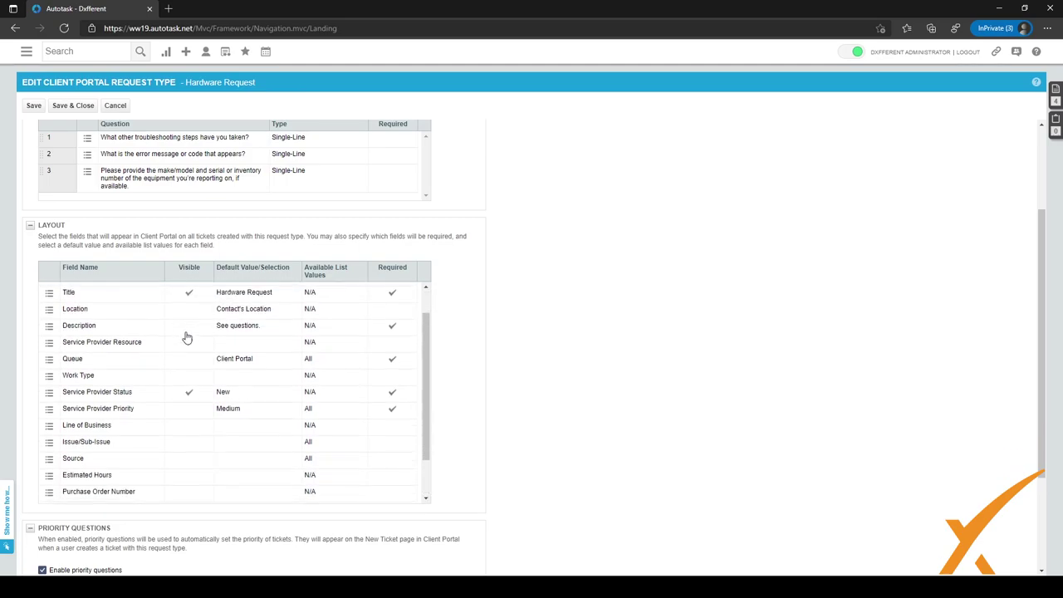
left_click(188, 336)
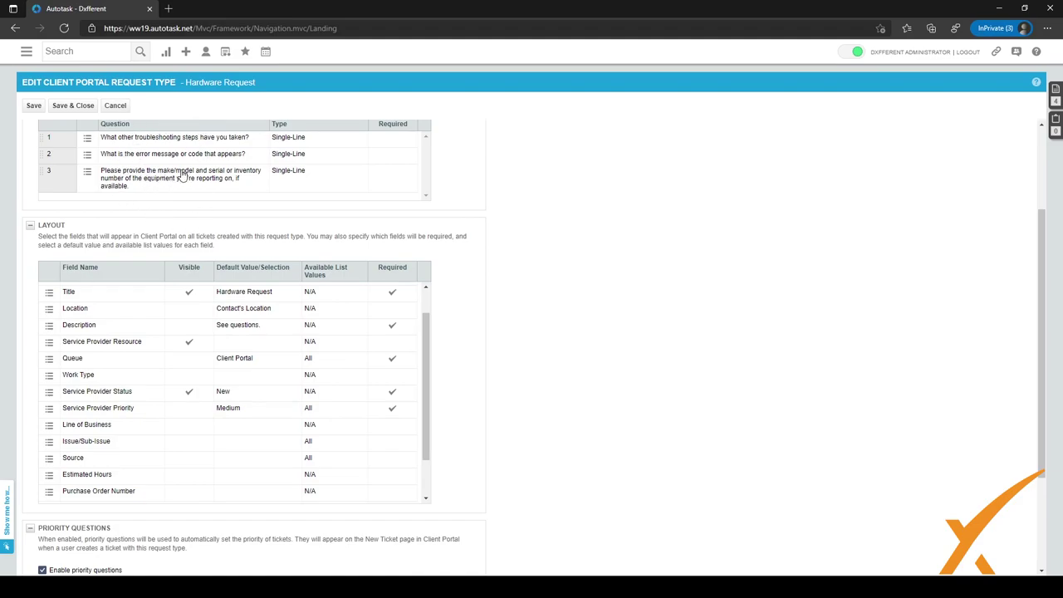
scroll(182, 172, "down", 3)
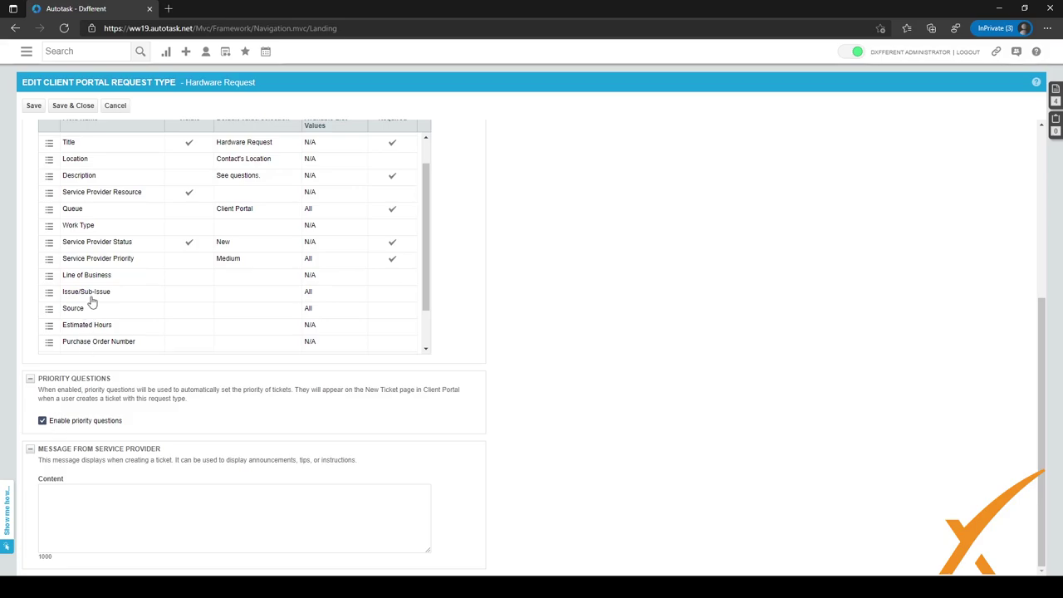
left_click(49, 142)
scroll(105, 252, "up", 1)
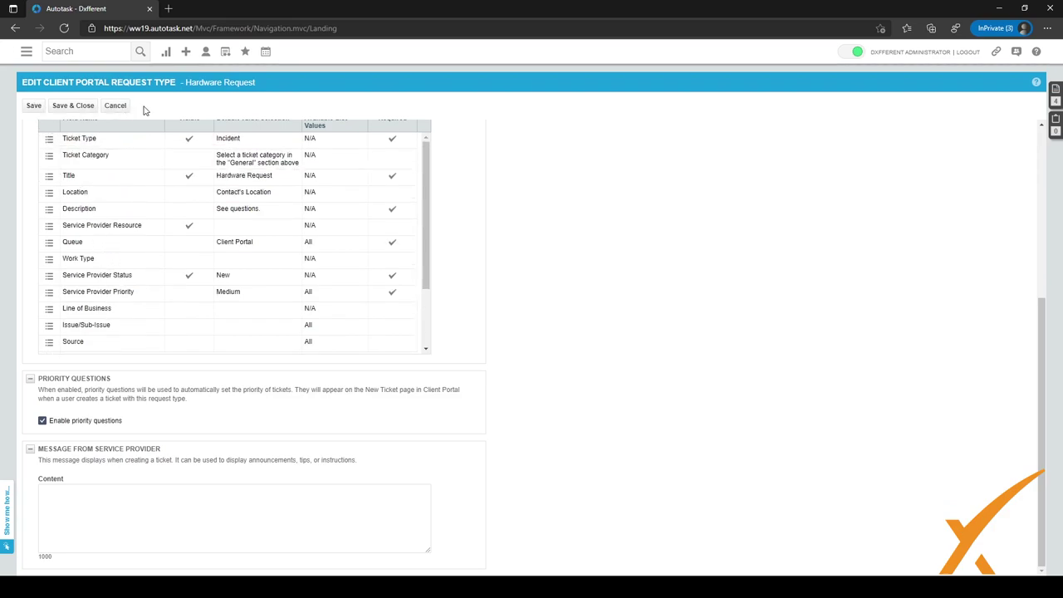
left_click(115, 105)
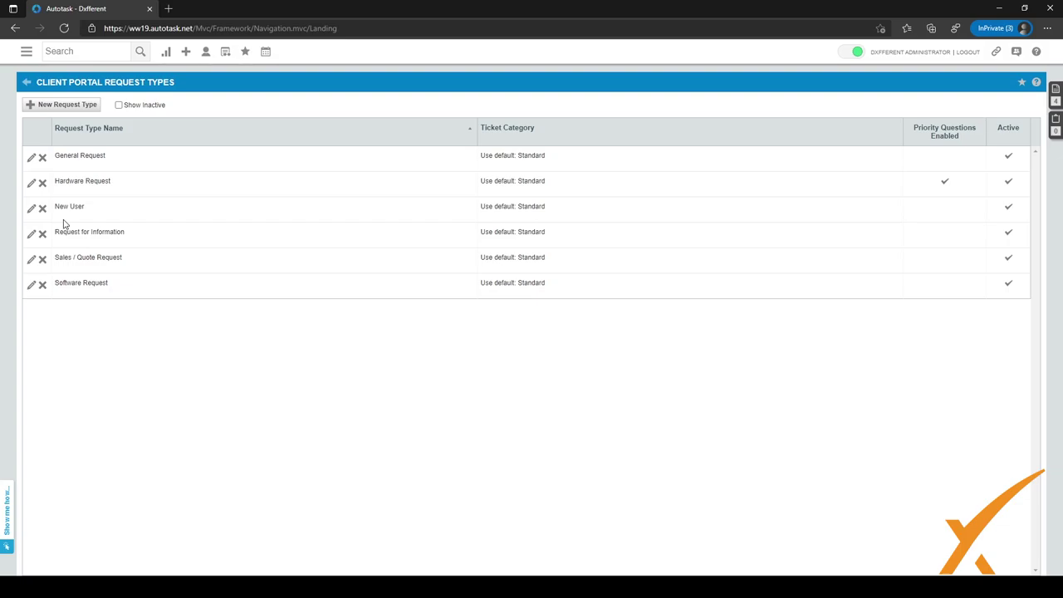
left_click(27, 82)
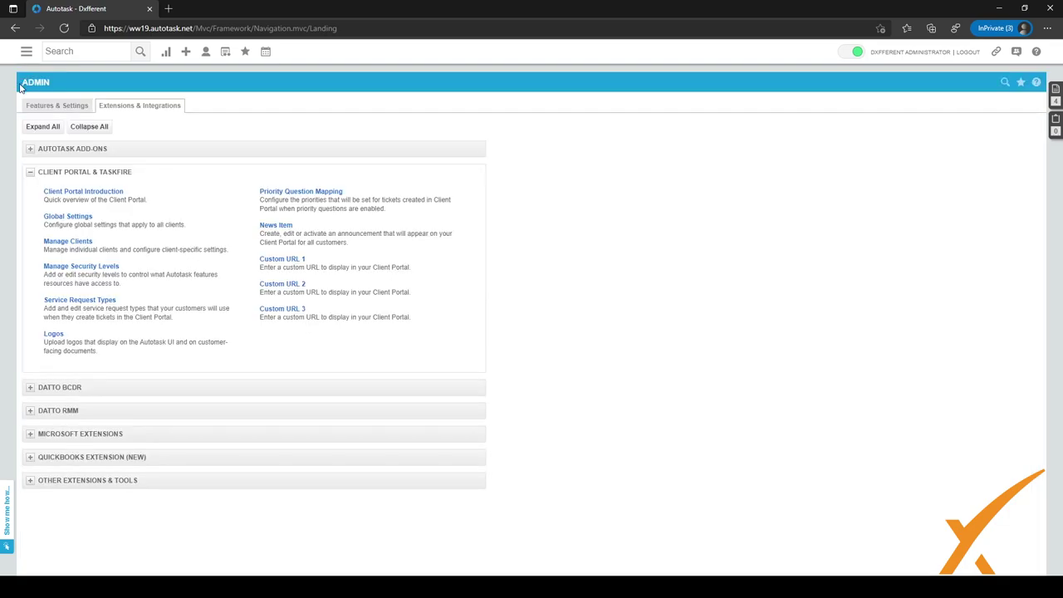
Step: Open the Client Portal details of the ABC Demo company from the managed clients and view its Assigned Resource options
left_click(77, 243)
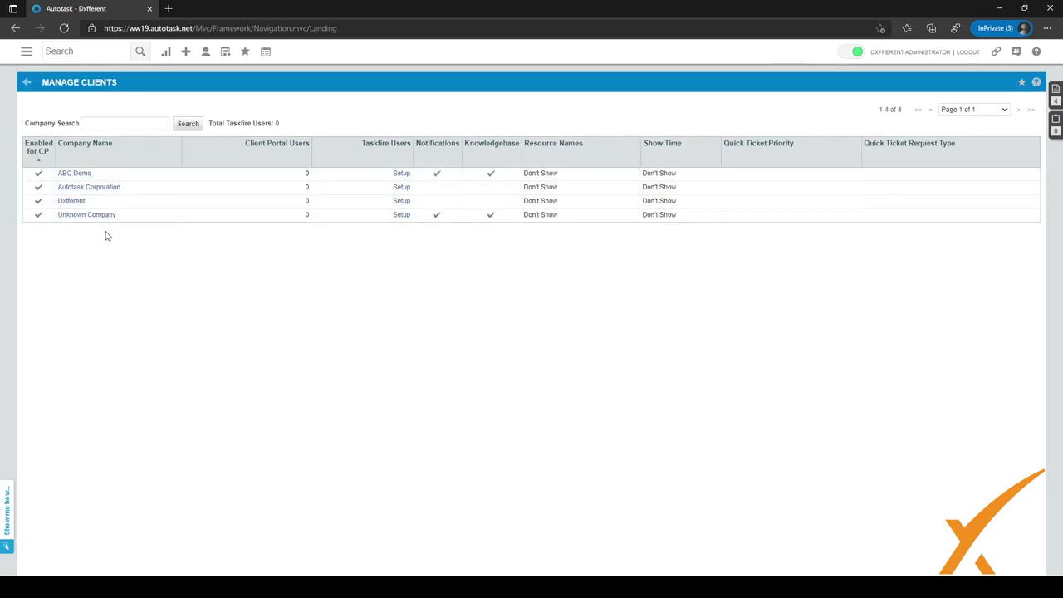
left_click(83, 174)
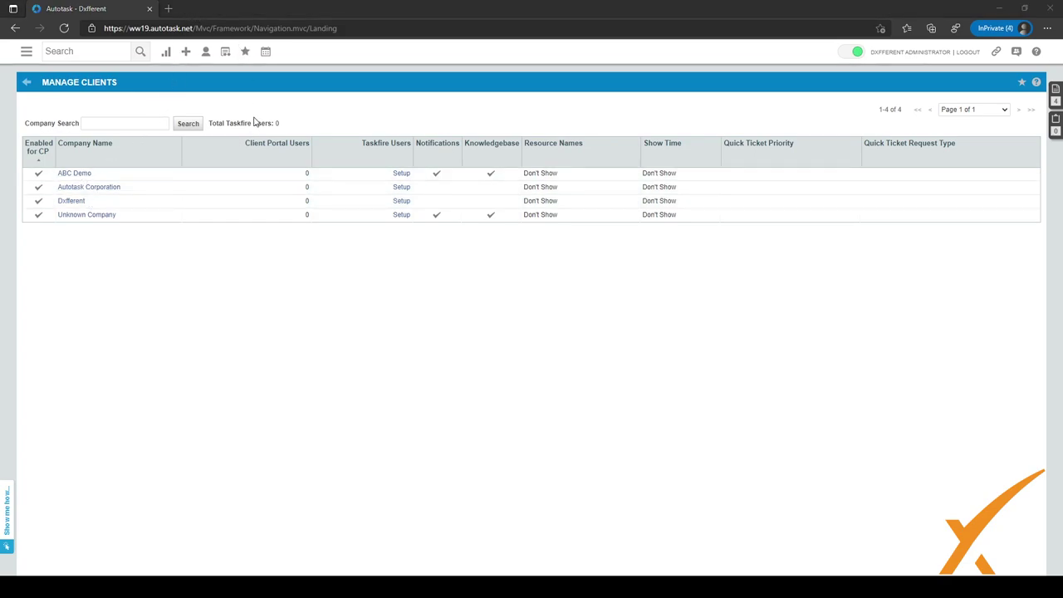
mouse_move(103, 12)
left_mouse_down()
mouse_move(216, 10)
mouse_move(91, 10)
left_mouse_up()
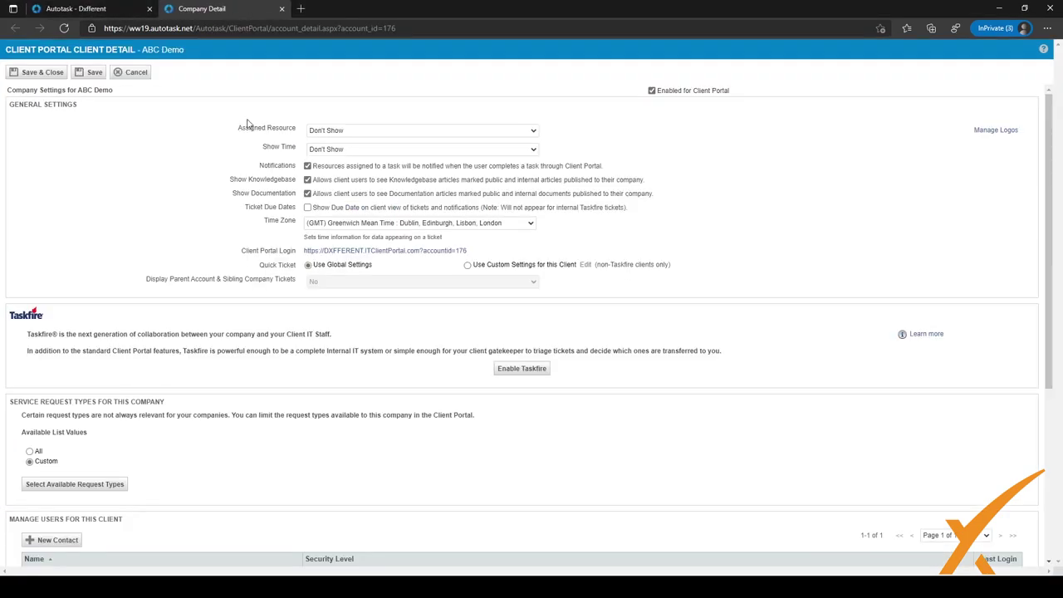
left_click(359, 135)
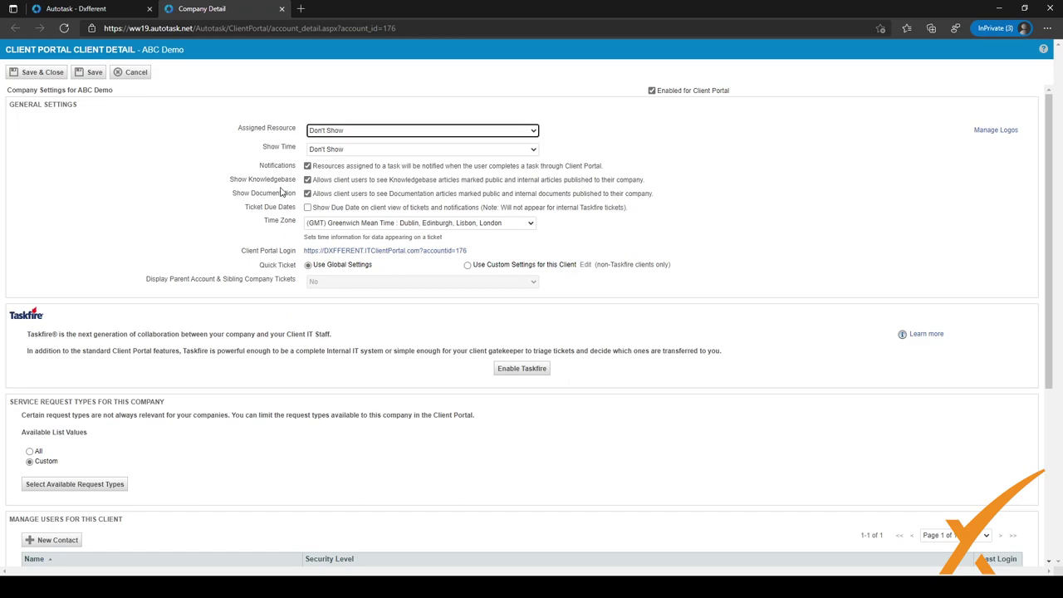
Step: Check which service request types can be made available to the ABC Demo company under its custom list
scroll(279, 191, "down", 4)
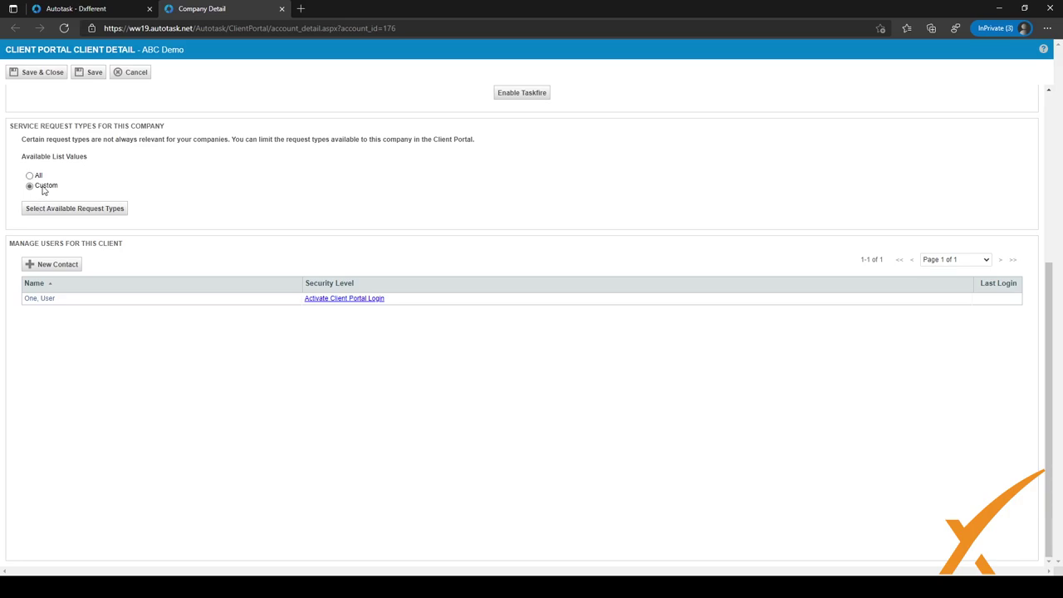
left_click(47, 208)
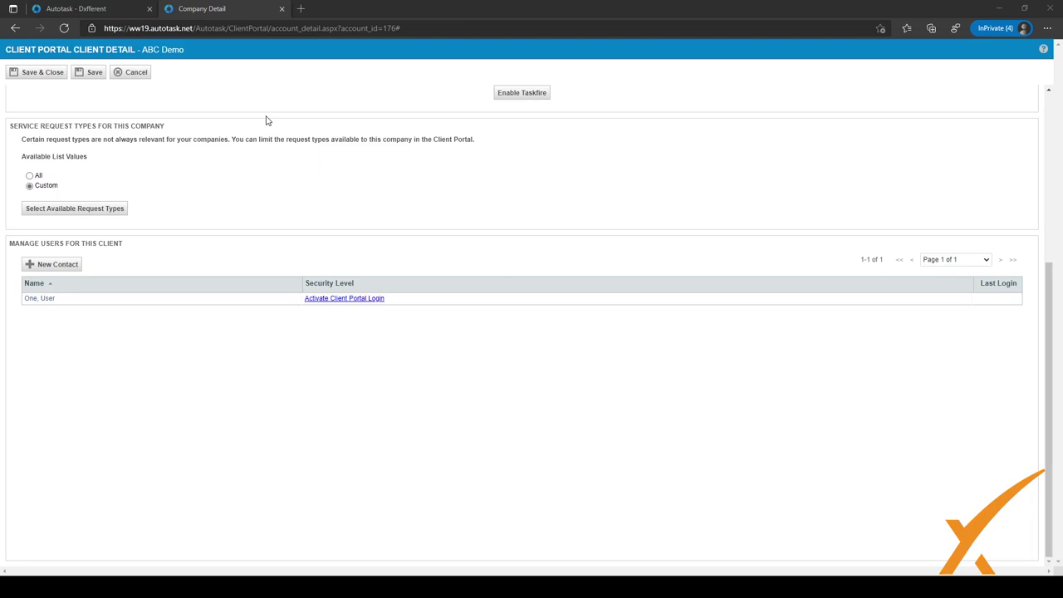
left_click(473, 10)
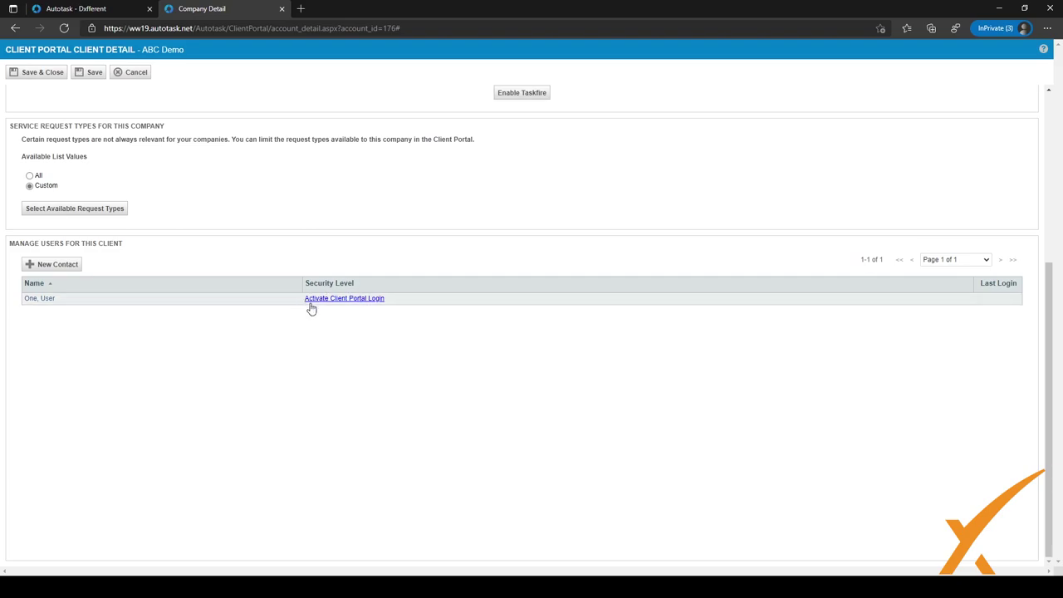
Step: Activate the Client Portal login for the ABC Demo contact with the Manager security level and save the contact
left_click(359, 302)
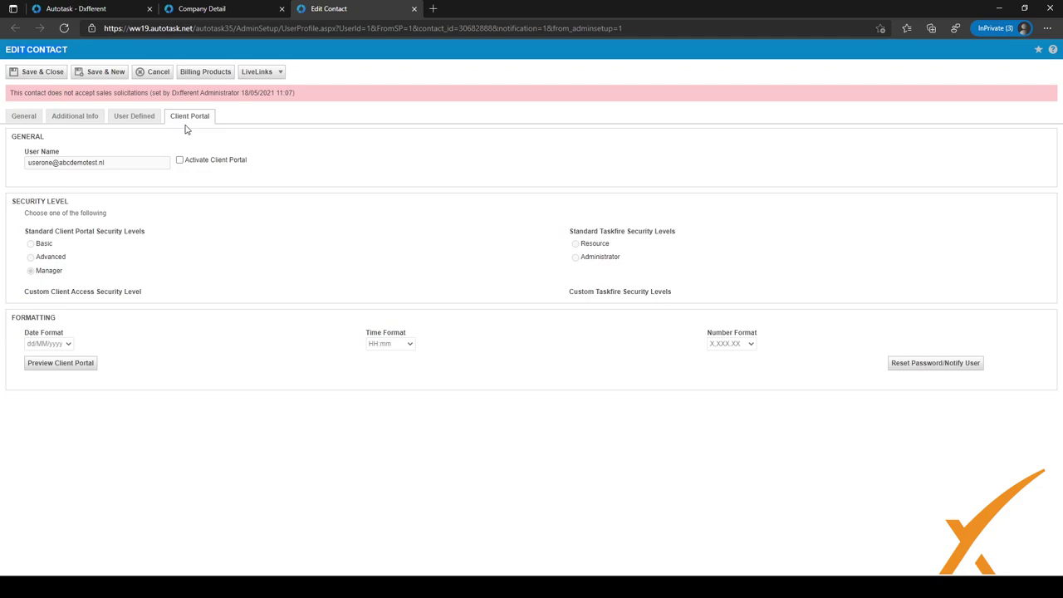
left_click(182, 163)
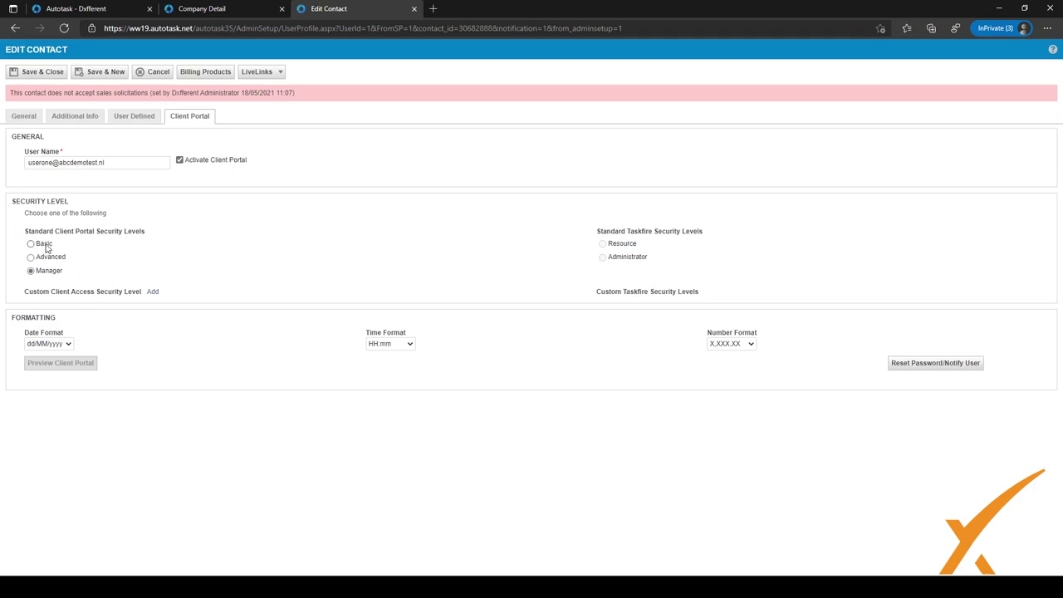
mouse_move(48, 247)
left_click_drag(55, 162, 25, 166)
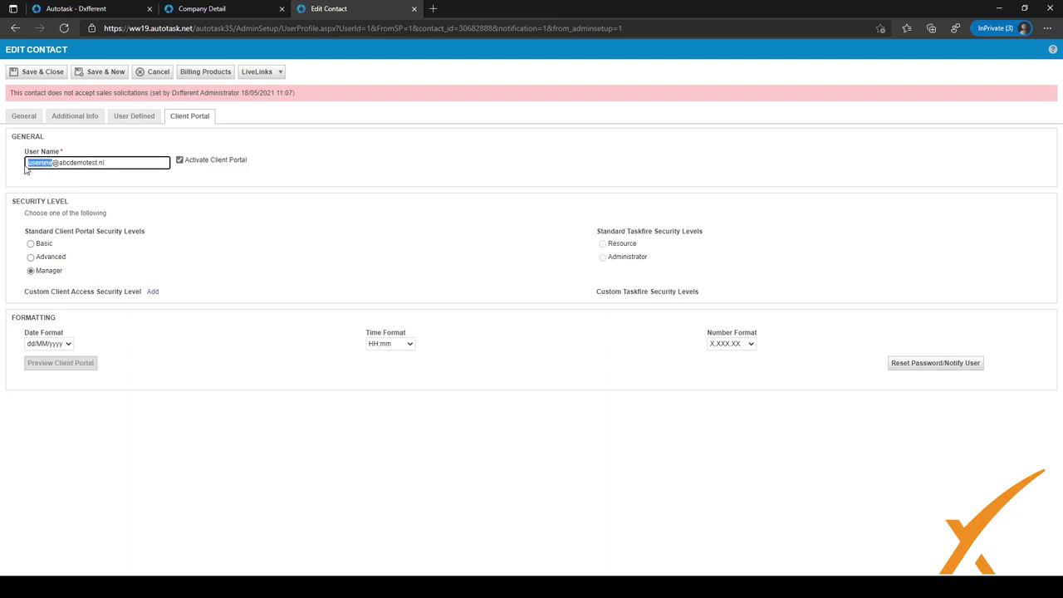
left_click(114, 164)
left_click_drag(114, 165, 58, 169)
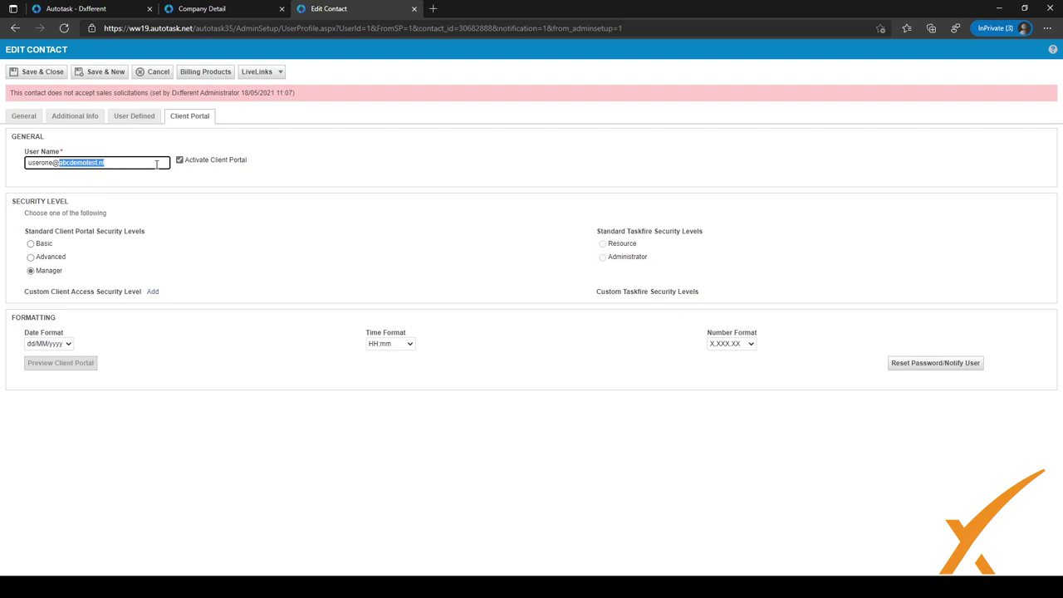
left_click(125, 163)
left_click(43, 72)
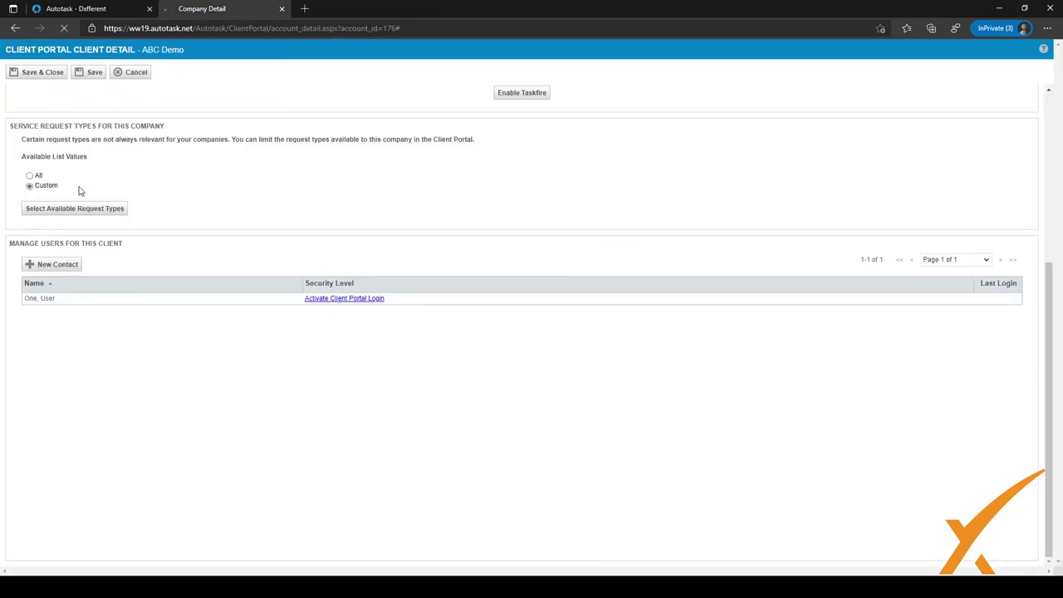
Step: Preview the Client Portal as the activated ABC Demo contact and look over its home dashboard
scroll(212, 231, "down", 3)
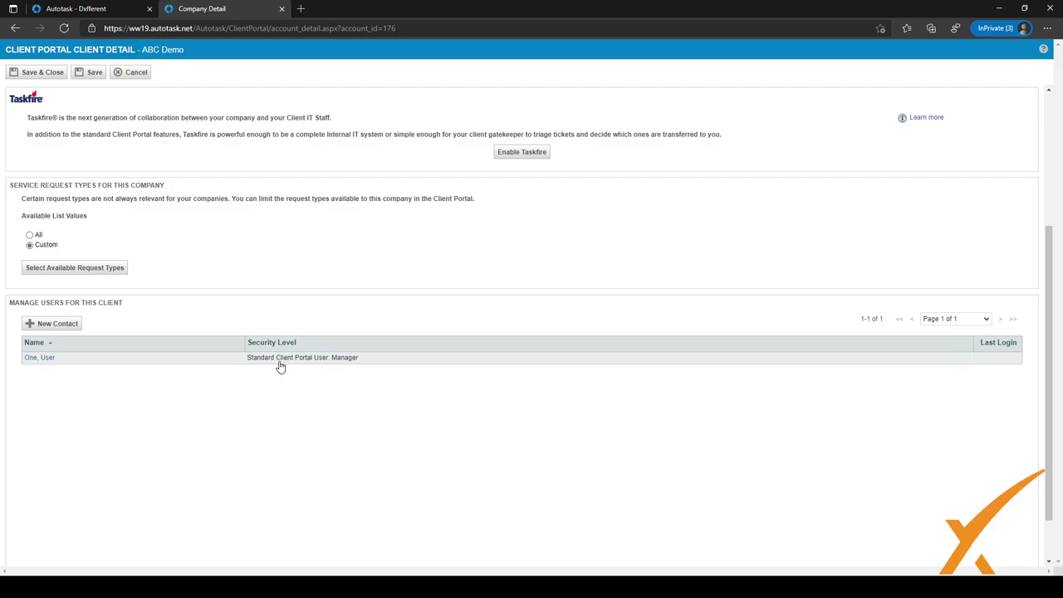
left_click(352, 358)
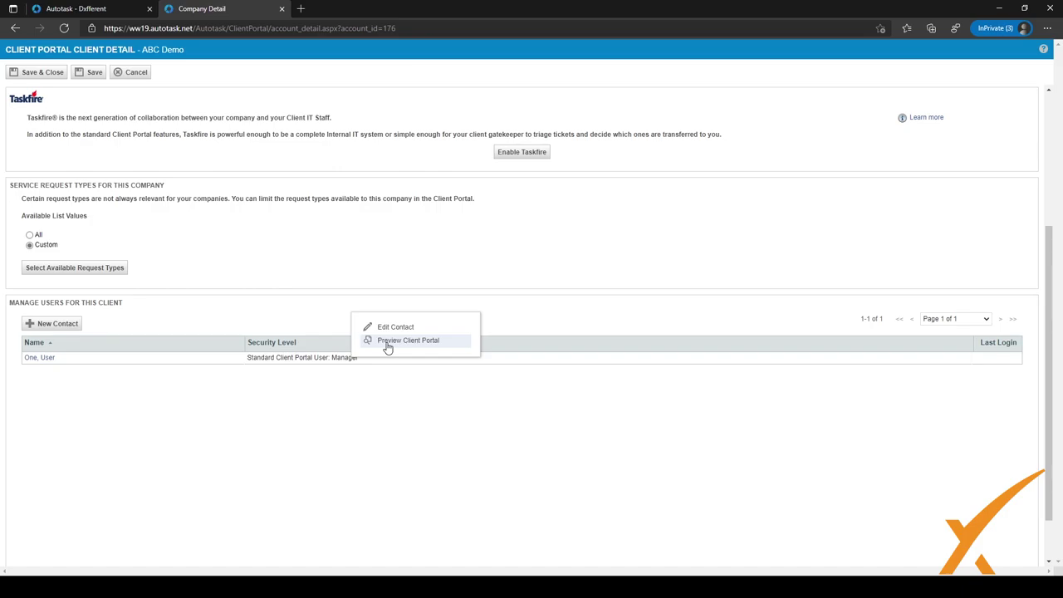
left_click(387, 346)
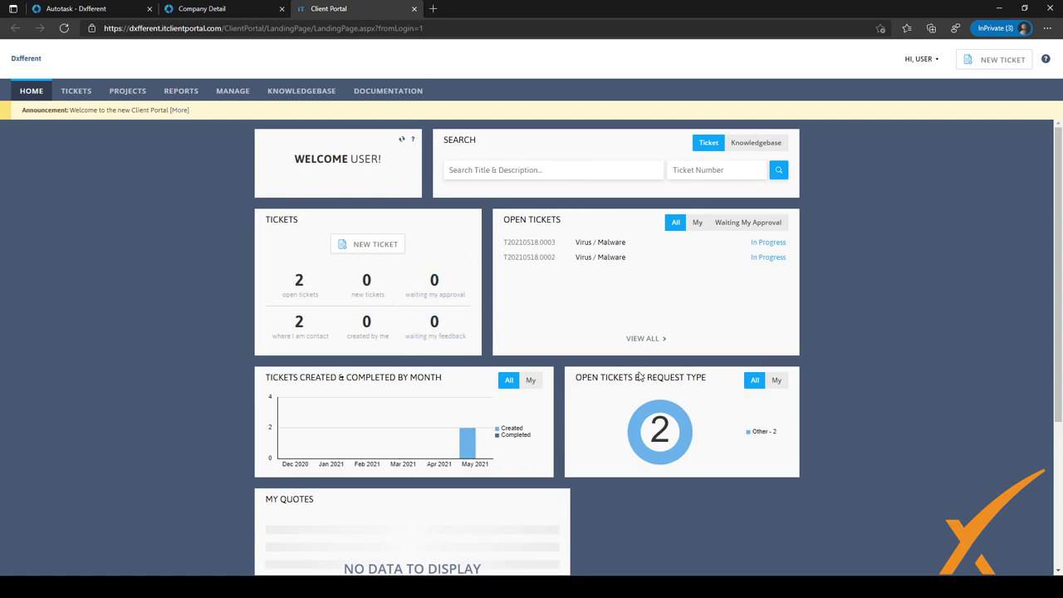
scroll(613, 367, "down", 3)
scroll(614, 366, "up", 3)
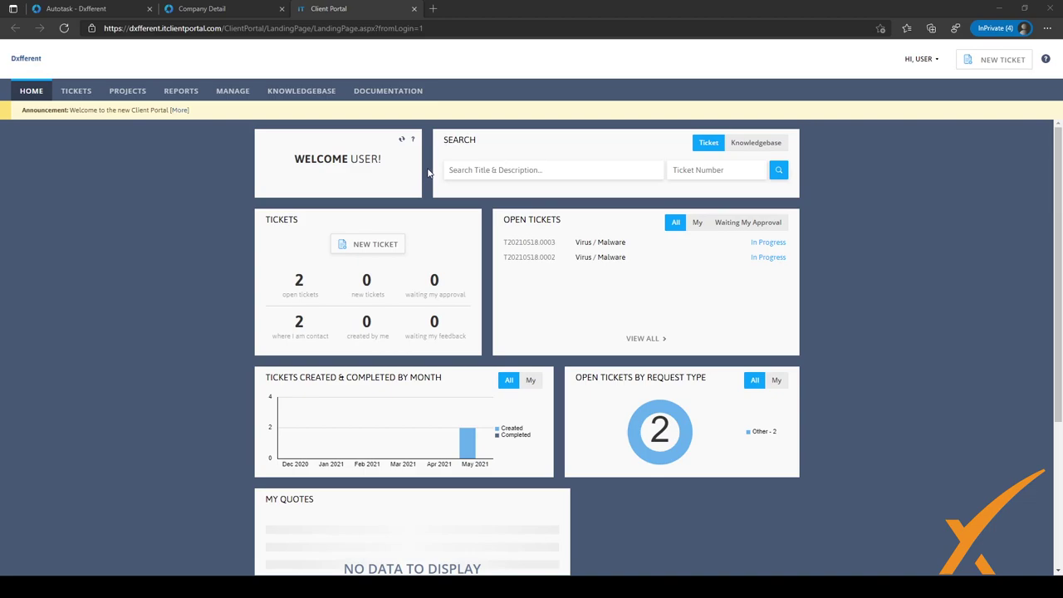
Step: Start a new Hardware Request ticket in the portal preview, examine its contact, urgency and impact options, and close it without saving
left_click_drag(156, 17, 472, 16)
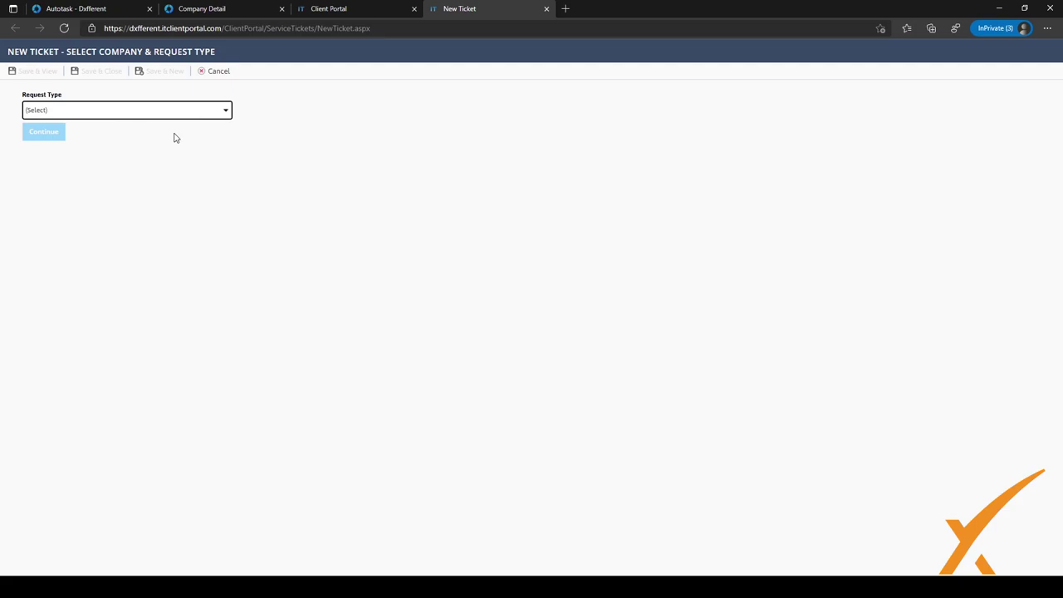
key("Down")
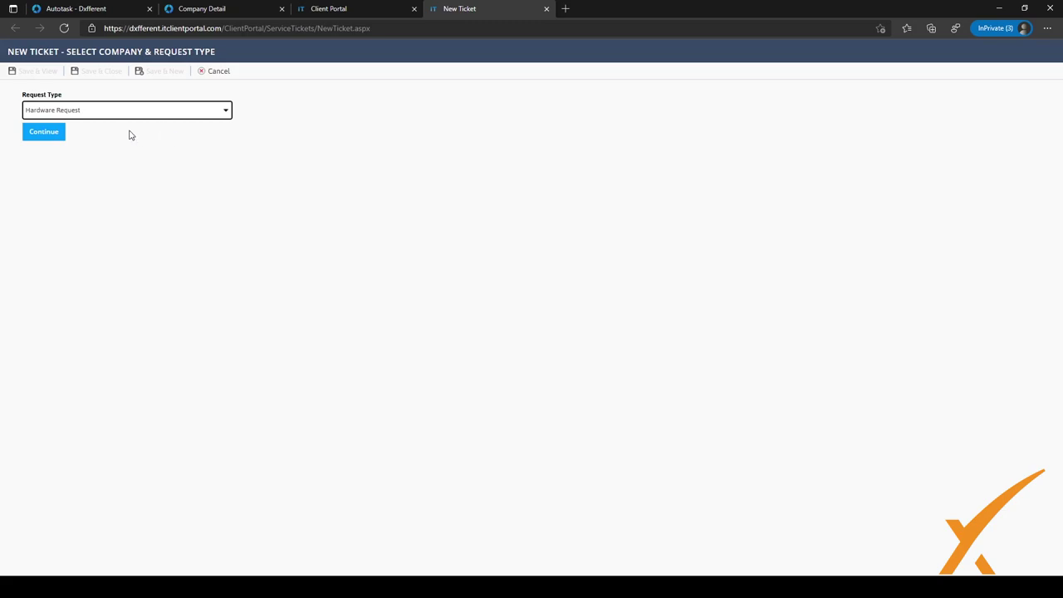
left_click(48, 141)
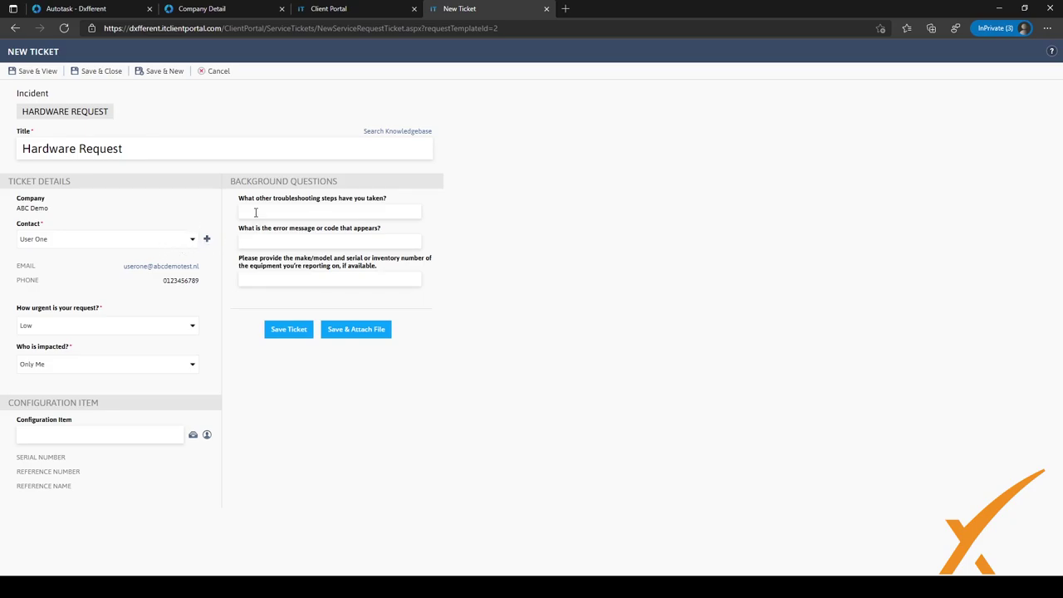
left_click(103, 245)
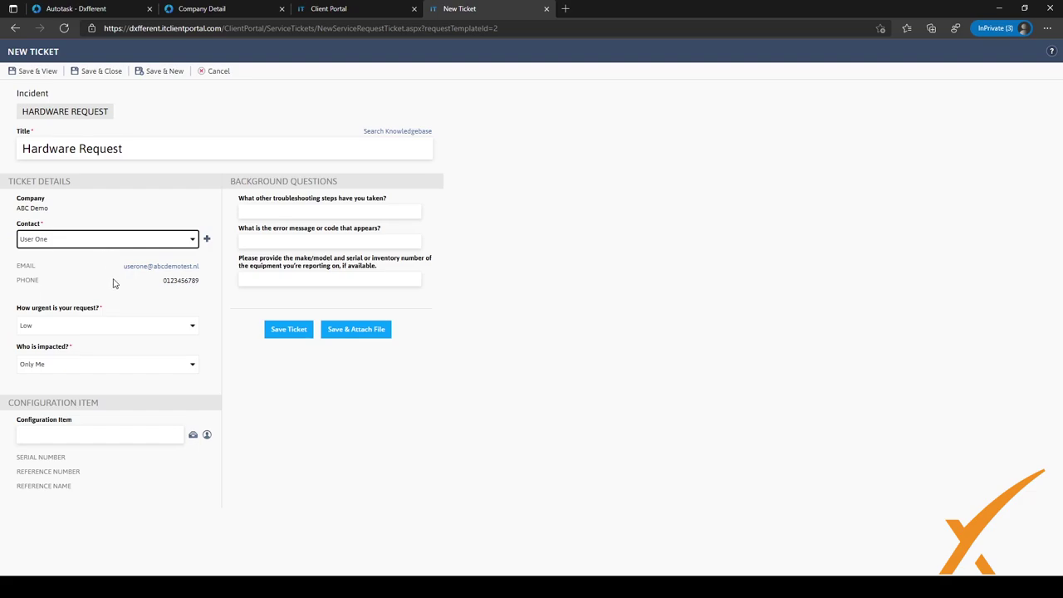
left_click(95, 329)
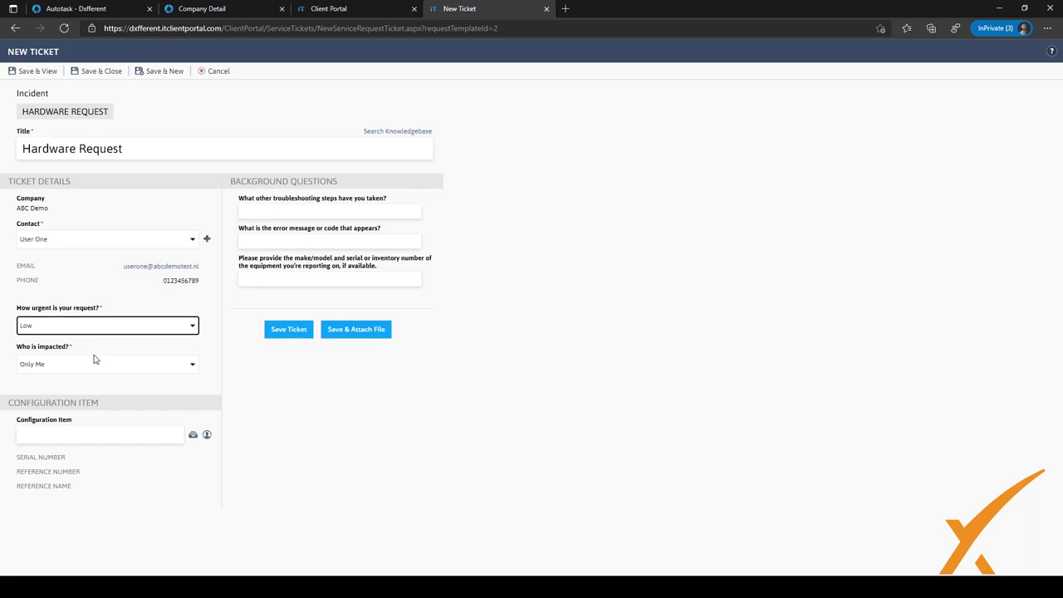
left_click(96, 364)
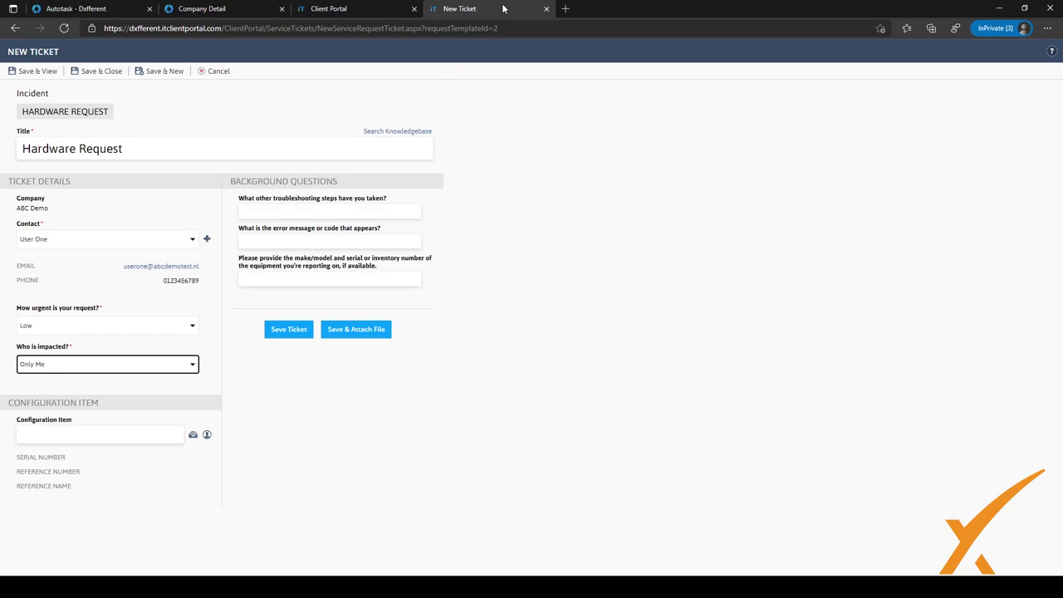
left_click(546, 9)
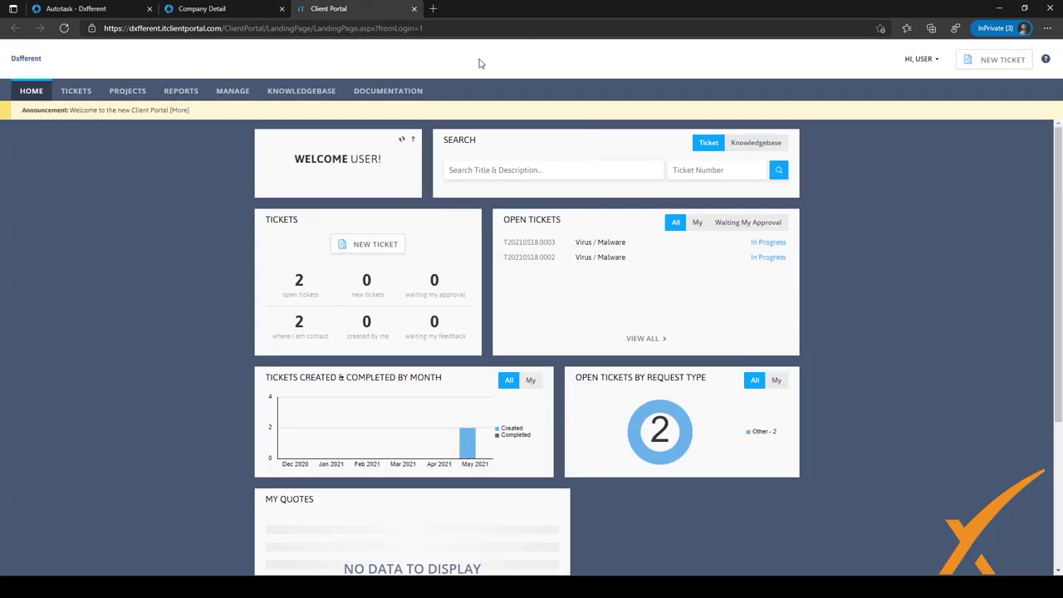
Step: Review the portal's Projects, Reports, Manage, Knowledgebase and Documentation options, then close the preview and the company details
mouse_move(63, 93)
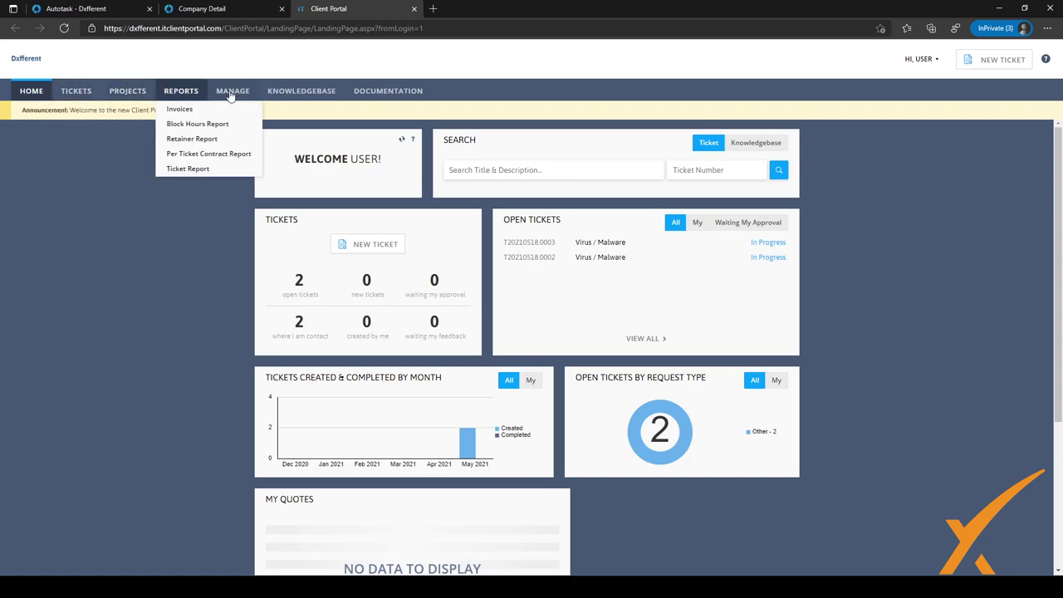
mouse_move(388, 97)
mouse_move(148, 93)
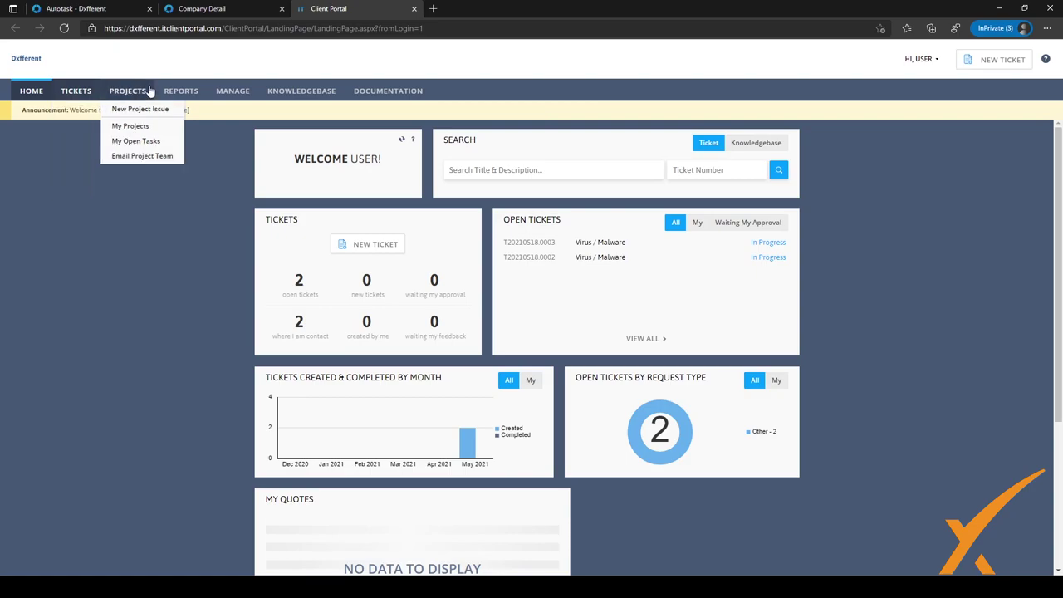
mouse_move(188, 94)
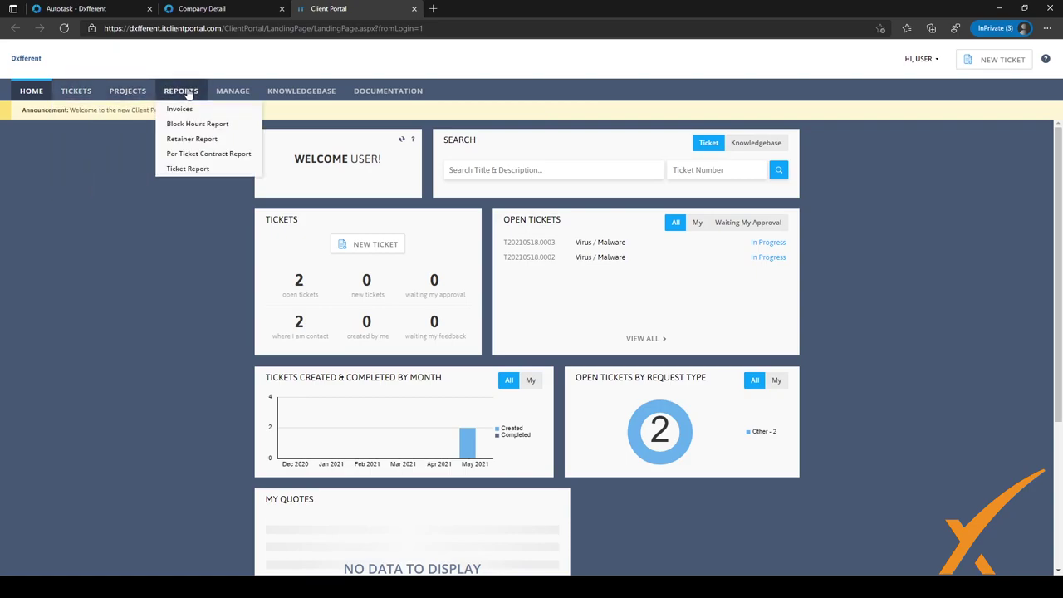
mouse_move(236, 93)
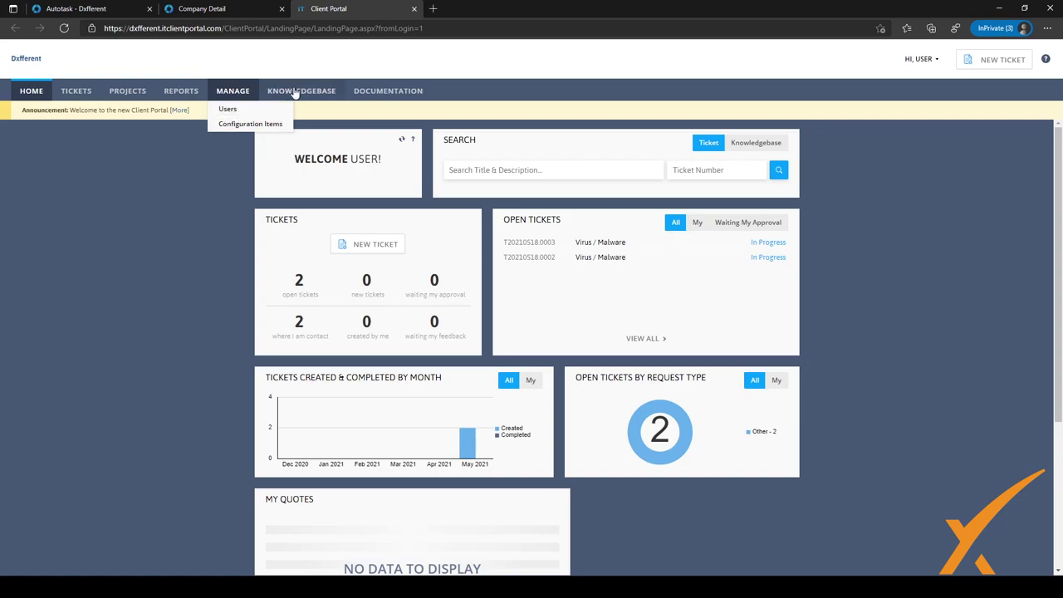
mouse_move(312, 94)
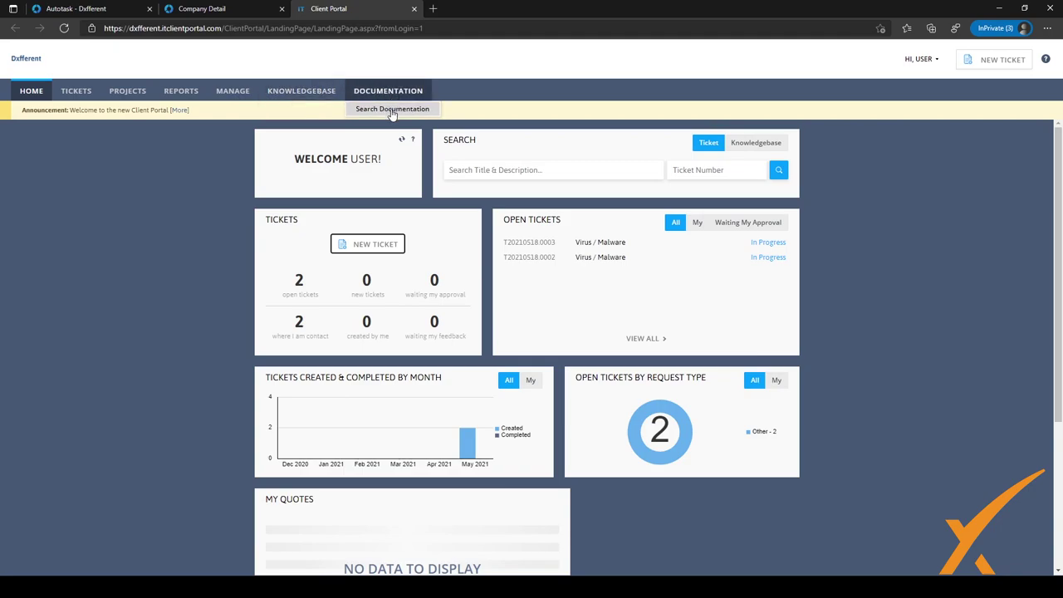
left_click(413, 9)
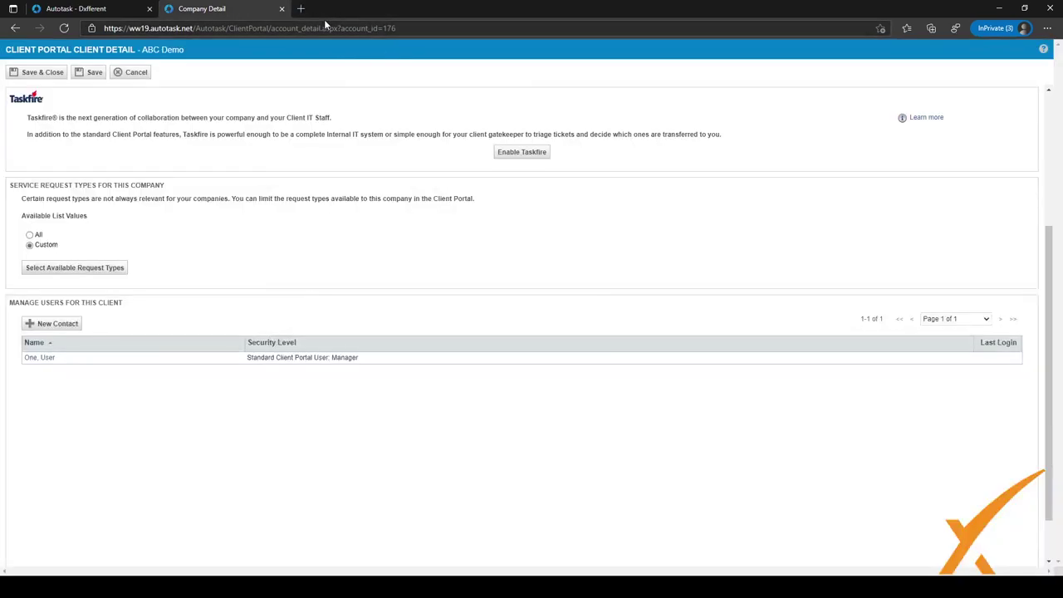
left_click(282, 8)
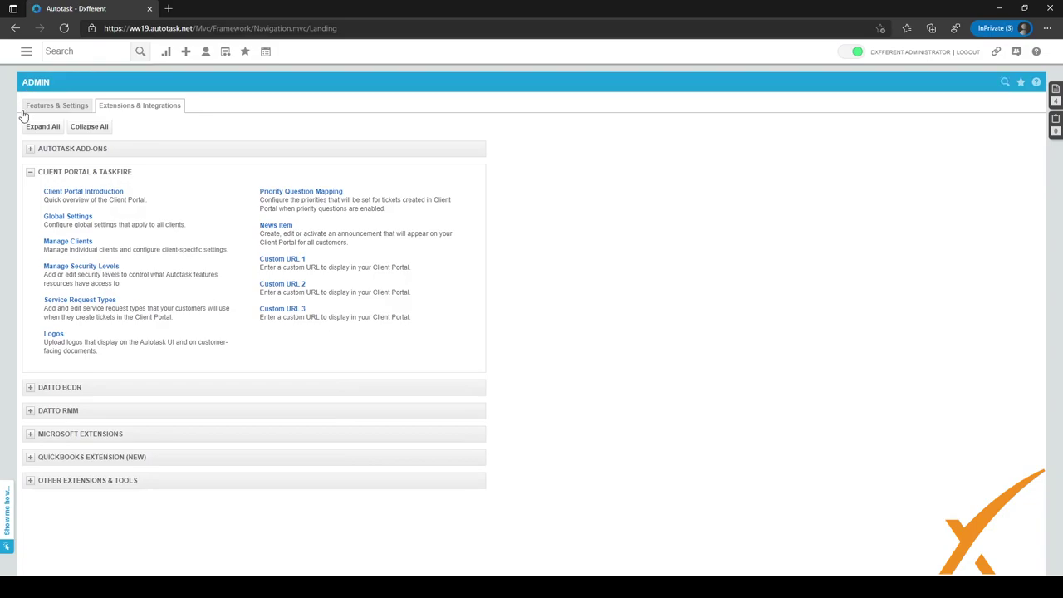
Step: View the Custom URL 1 settings without saving, read the Client Portal Introduction, and return to the Admin overview
left_click(277, 264)
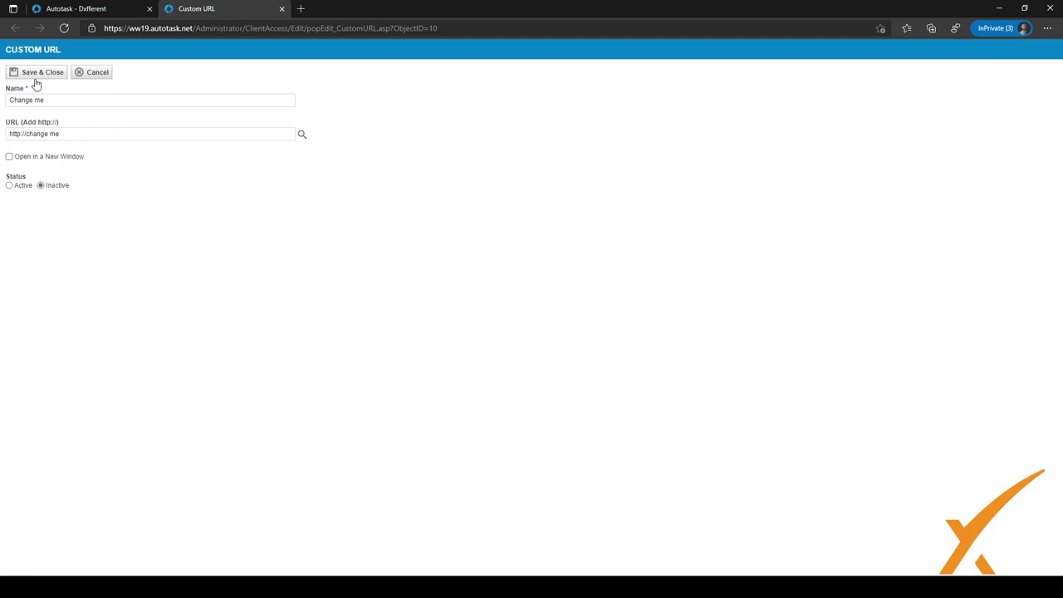
left_click(93, 72)
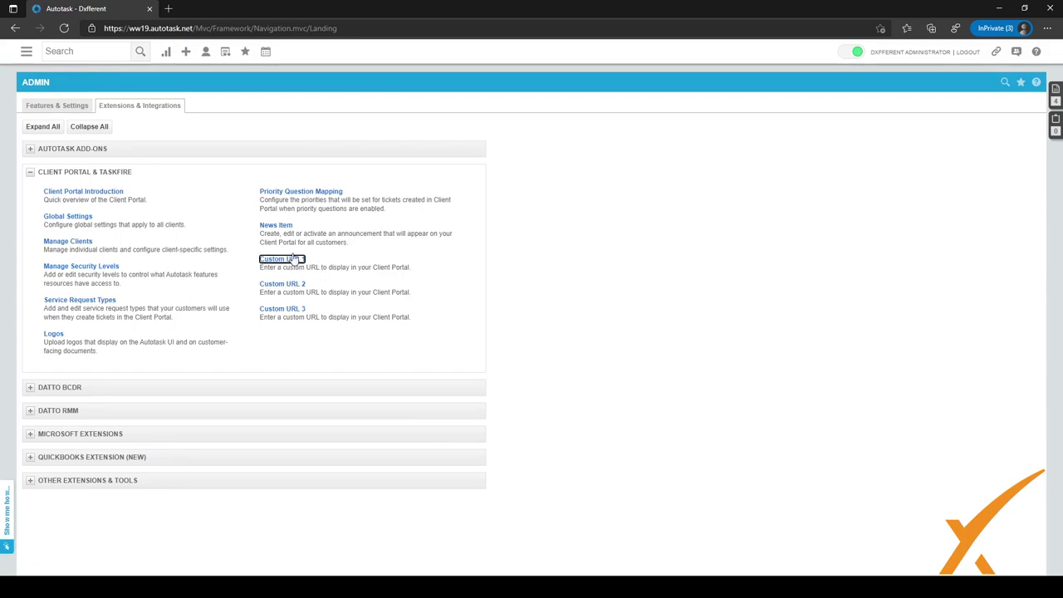
left_click(119, 197)
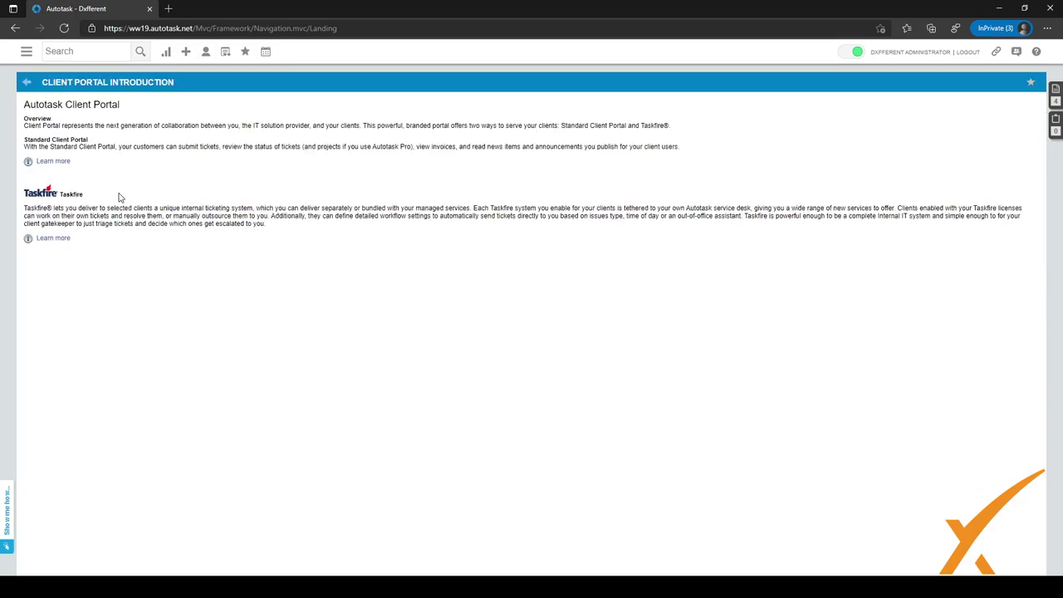
left_click(27, 83)
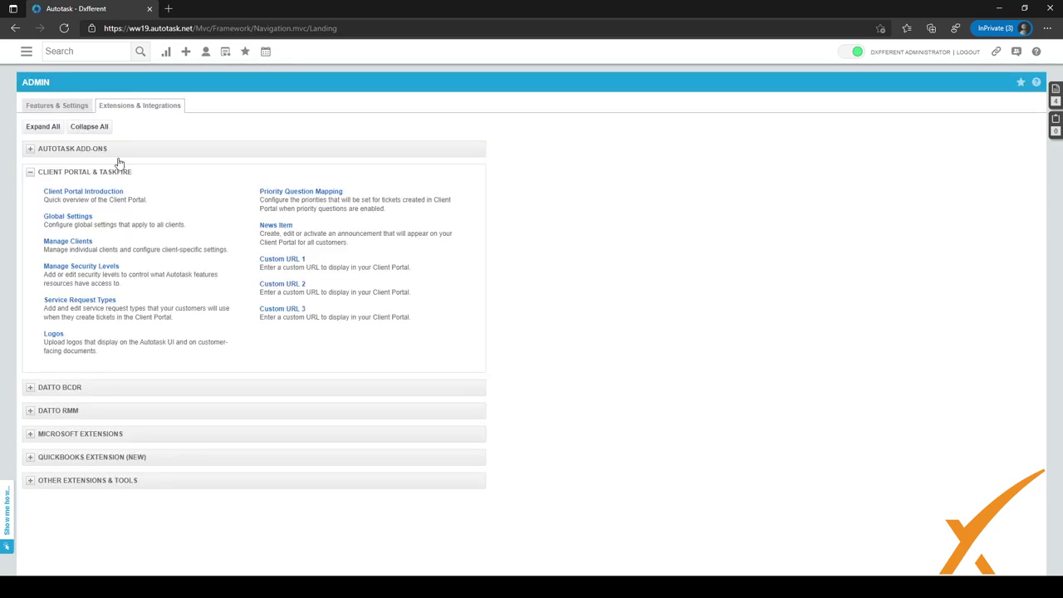